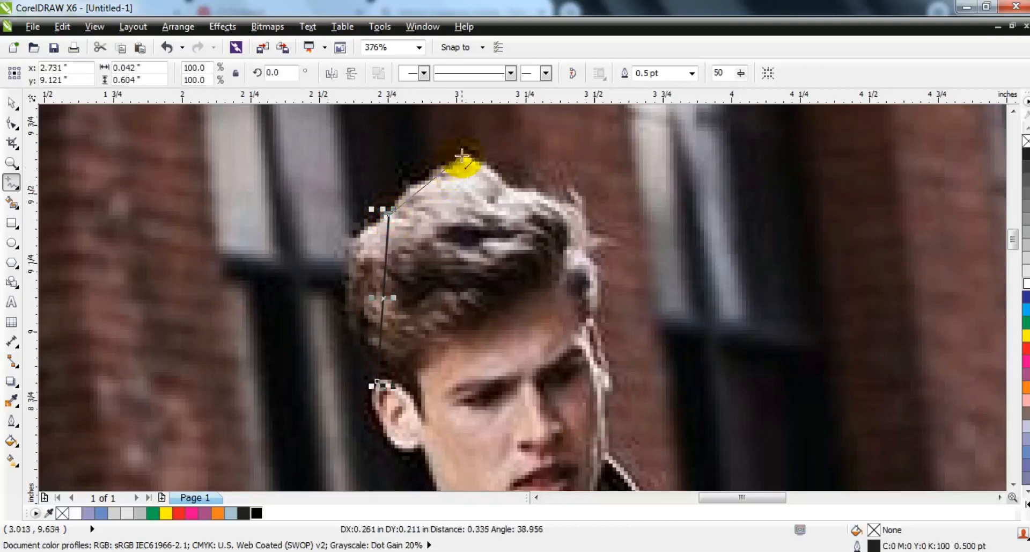
Trace the man's hair, face, ear and neck down to the coat collar with straight freehand line segments
left_click(515, 187)
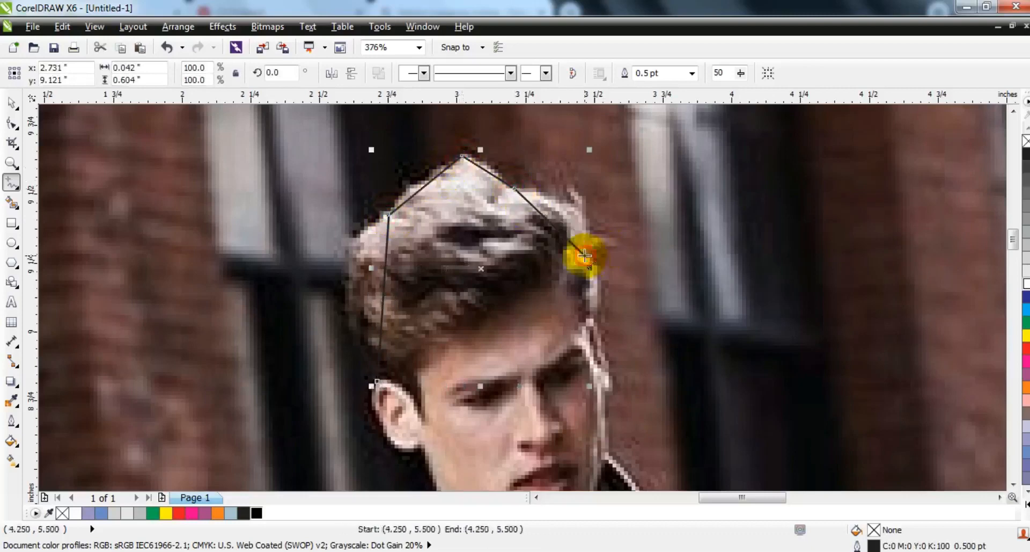
left_click(597, 328)
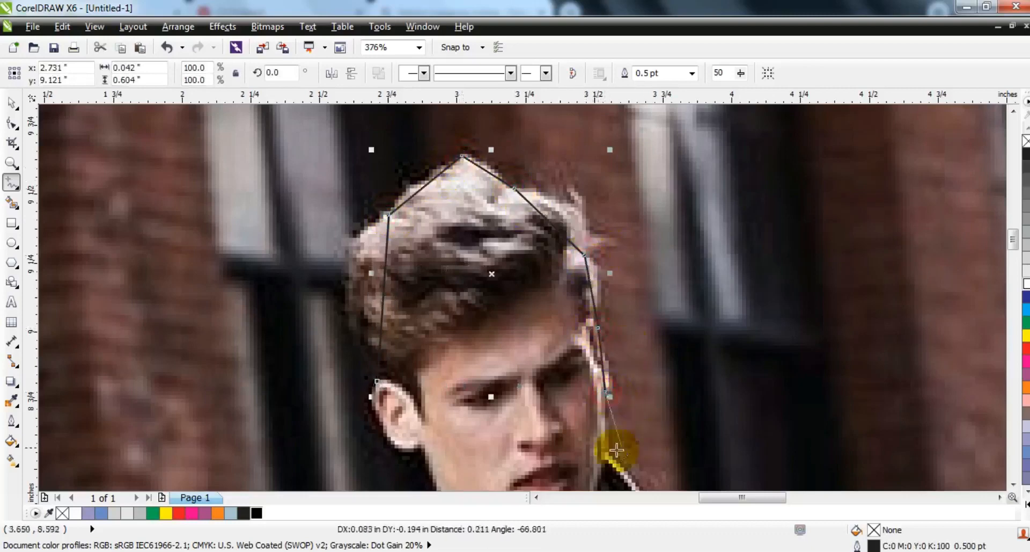
left_click(377, 376)
double_click(421, 438)
key("F3")
mouse_move(436, 338)
left_mouse_down()
mouse_move(456, 363)
mouse_move(438, 401)
left_mouse_up()
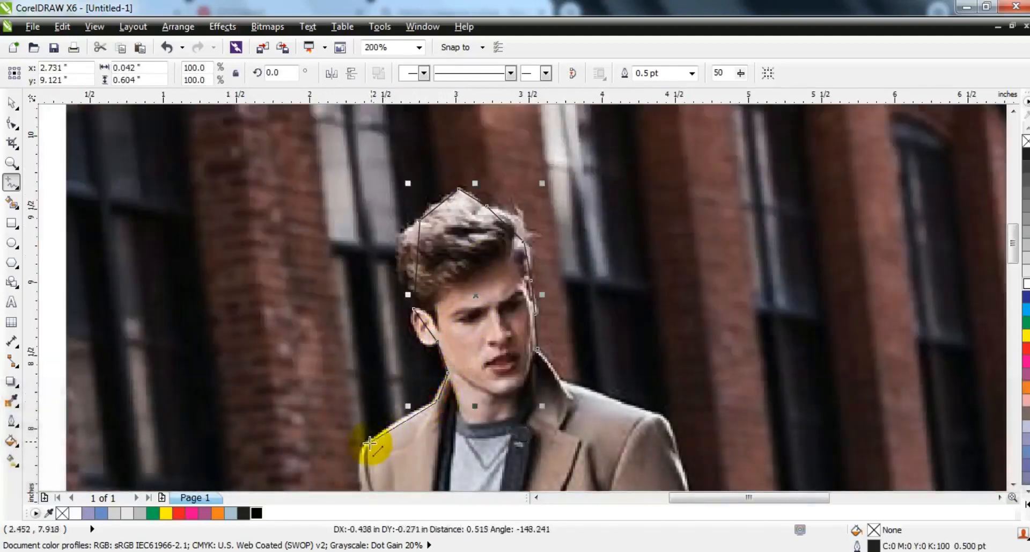
Continue the outline around both shoulders and straight across the chest, closing the shape at the collar
left_click(363, 467)
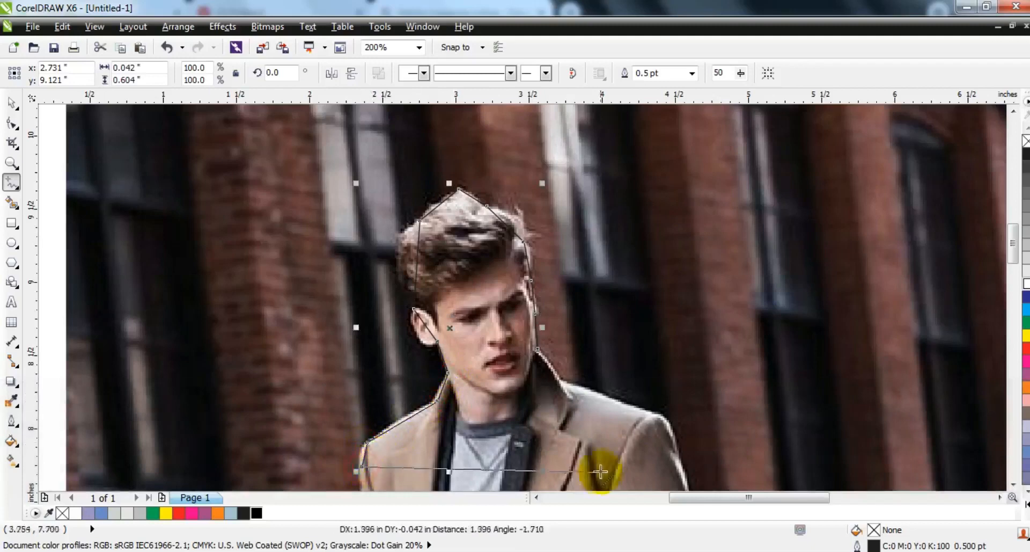
left_click(678, 457)
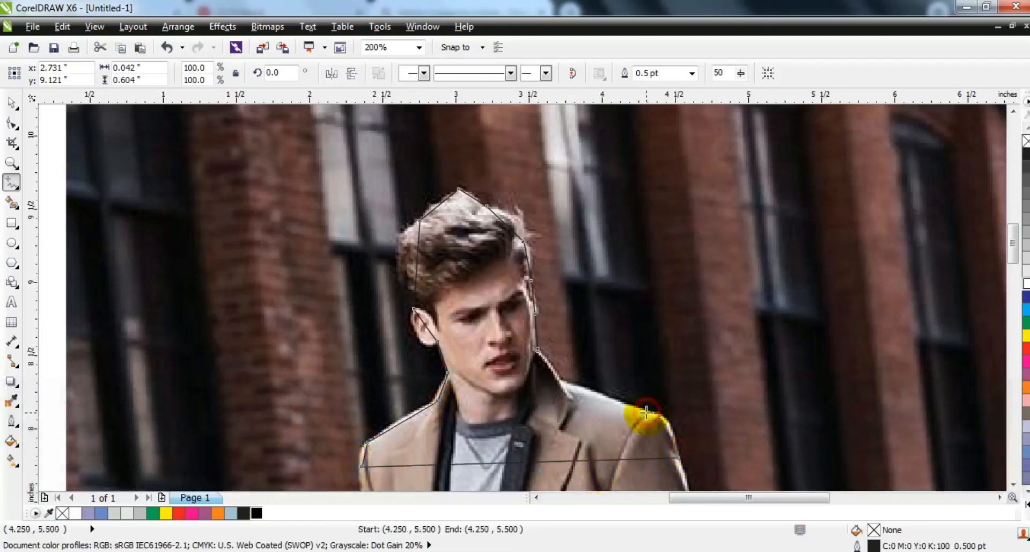
double_click(680, 459)
left_click(644, 413)
left_click(555, 382)
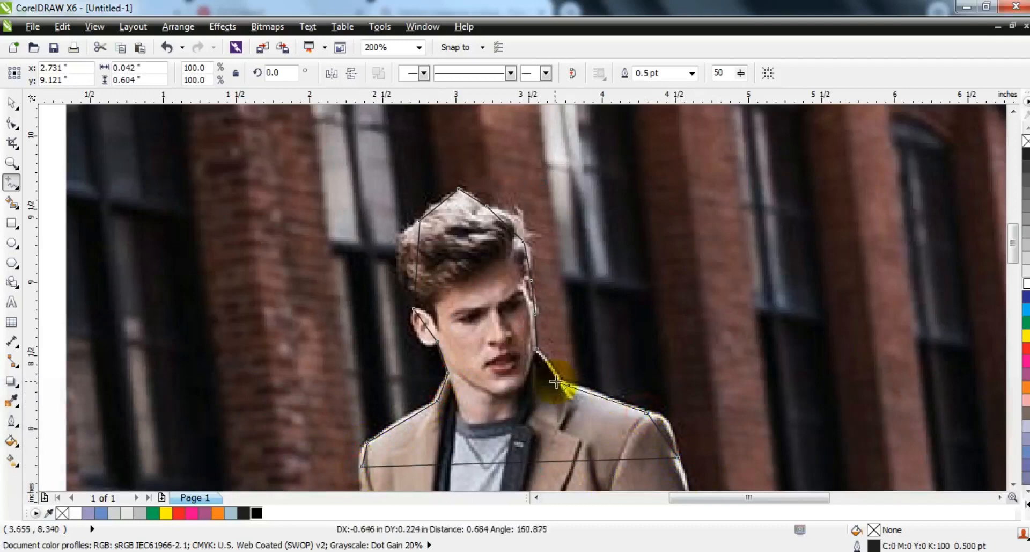
left_click(544, 351)
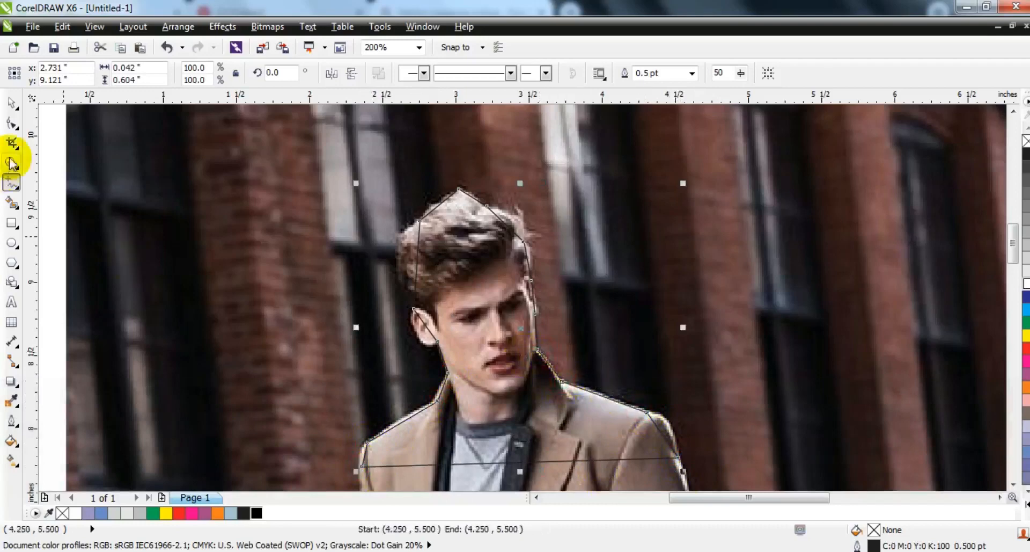
Set the head-and-shoulders outline to 2 pt width and colour it red
left_click(12, 123)
key("shift+F2")
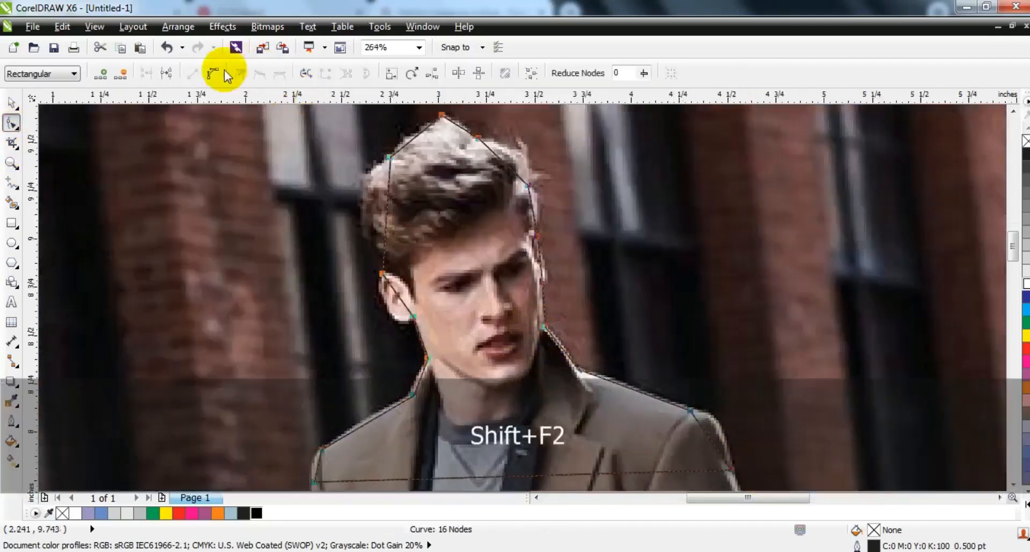
left_click(11, 102)
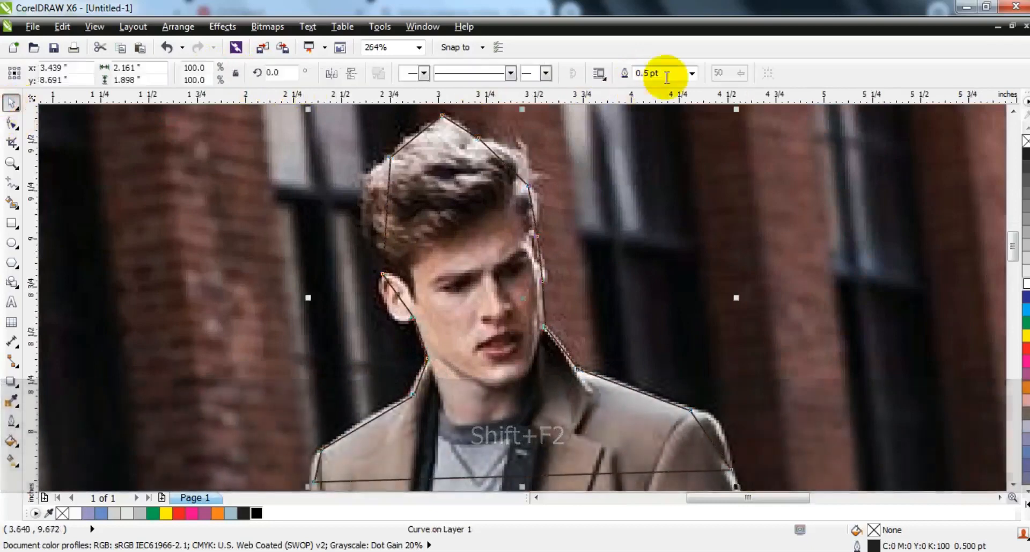
left_click(692, 73)
left_click(666, 147)
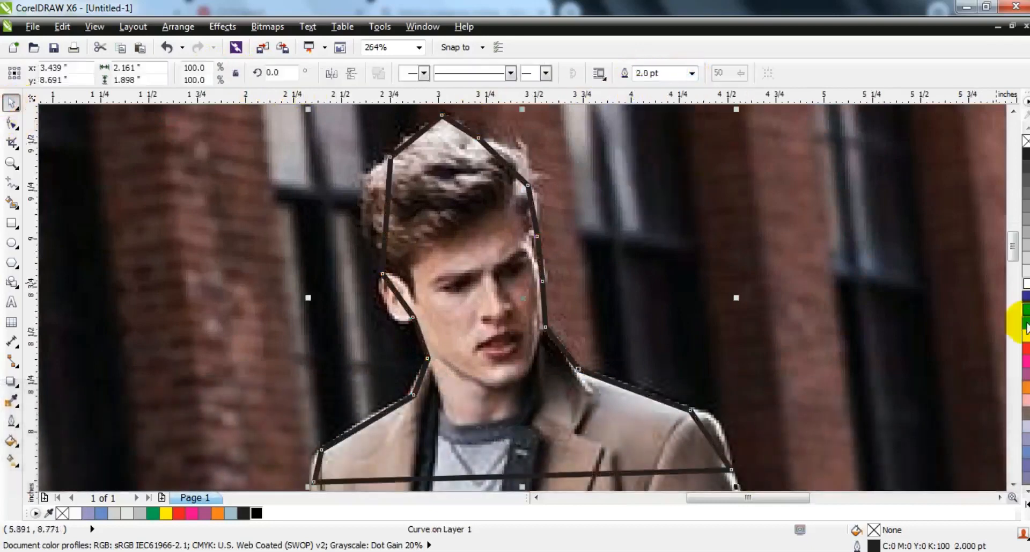
right_click(1027, 347)
Select all nodes of the head-and-shoulders outline and bend its segments to follow both sides of the hair
left_click(12, 123)
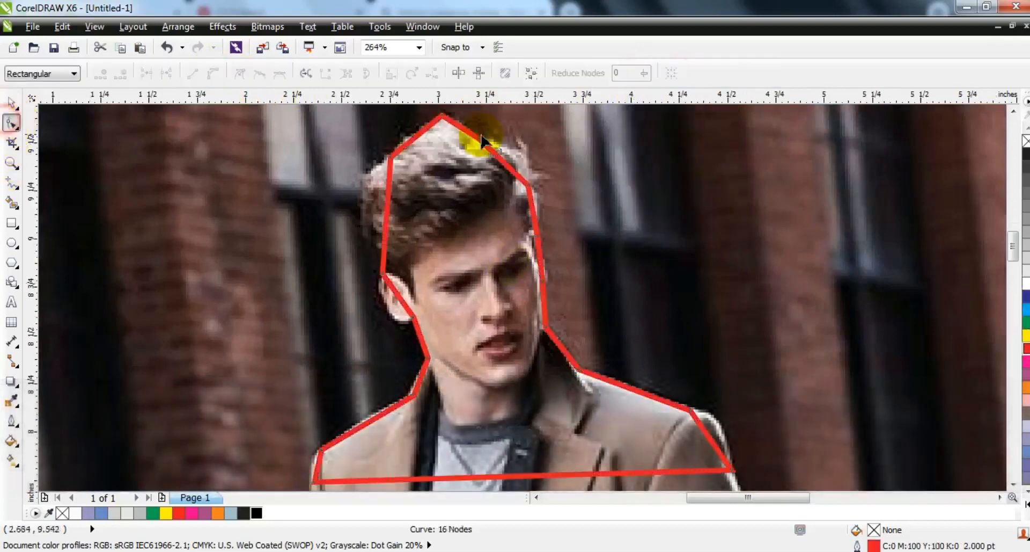
key("F3")
left_click_drag(319, 143, 571, 346)
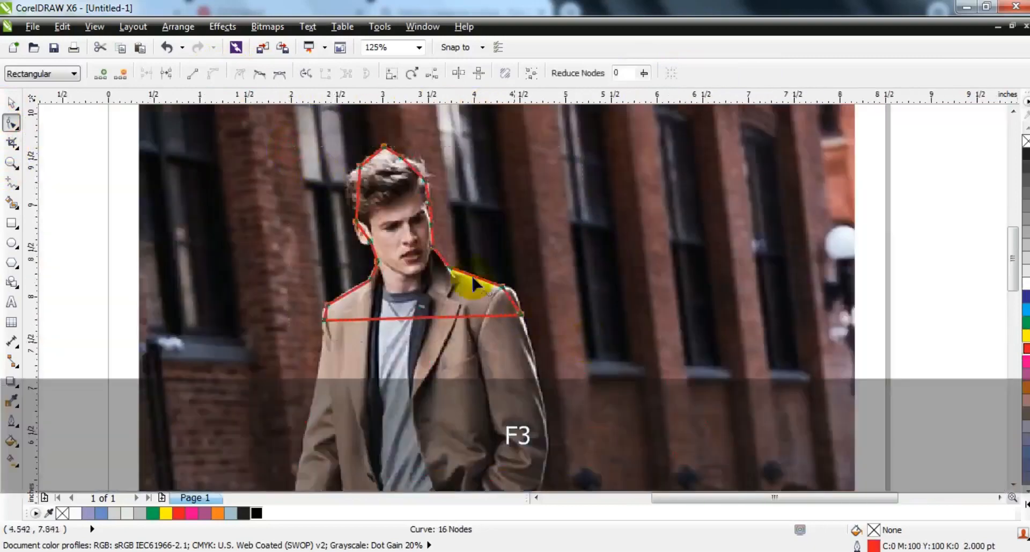
key("shift+F2")
left_click_drag(383, 225, 368, 204)
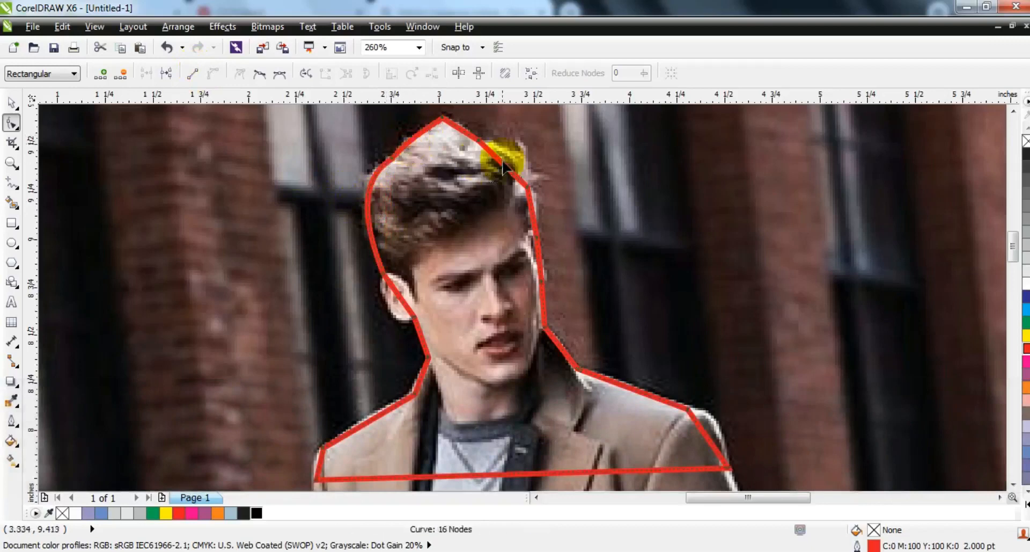
left_click_drag(504, 171, 515, 156)
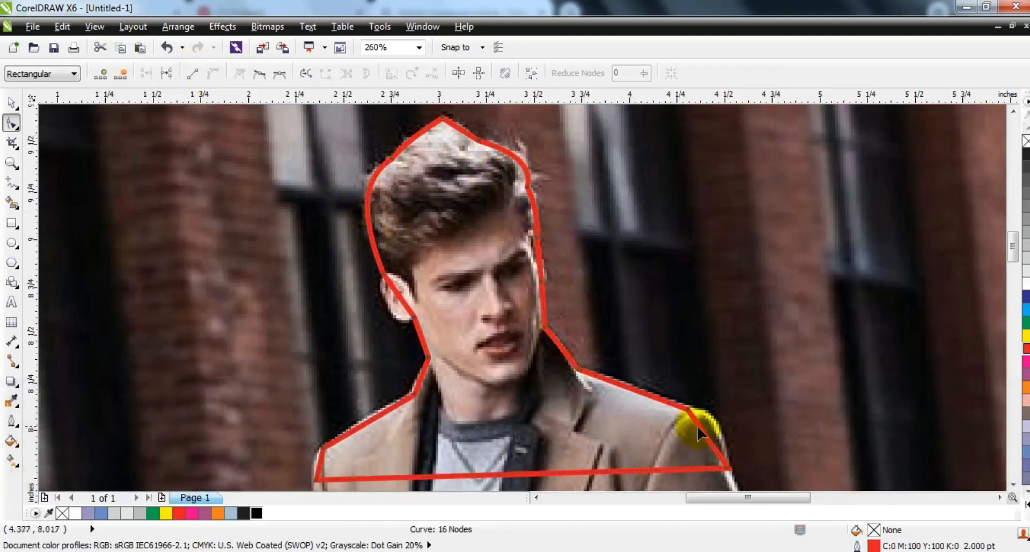
Bend the outline's remaining segments to follow both shoulders, the ear and the edge of the face
left_click_drag(709, 427, 712, 423)
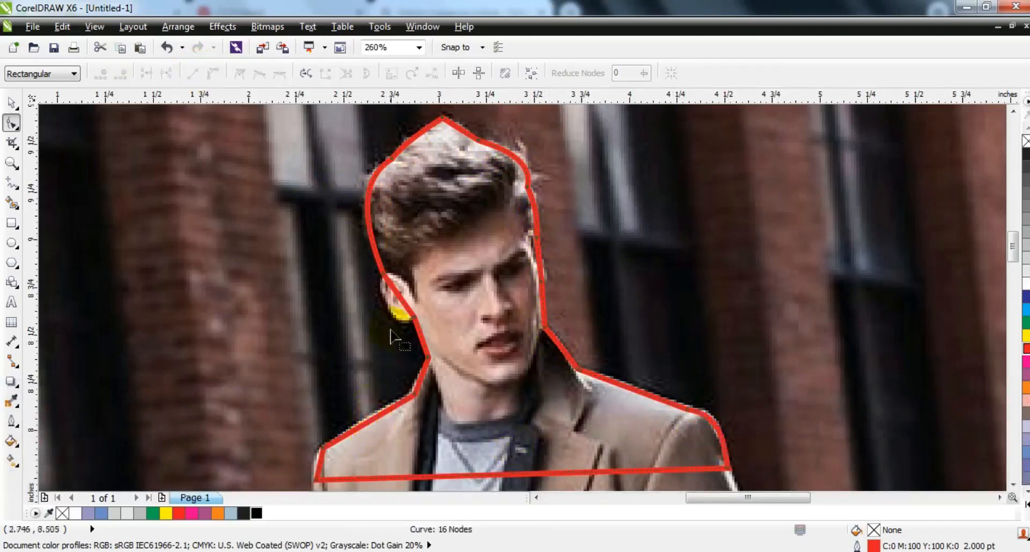
left_click_drag(386, 292, 396, 322)
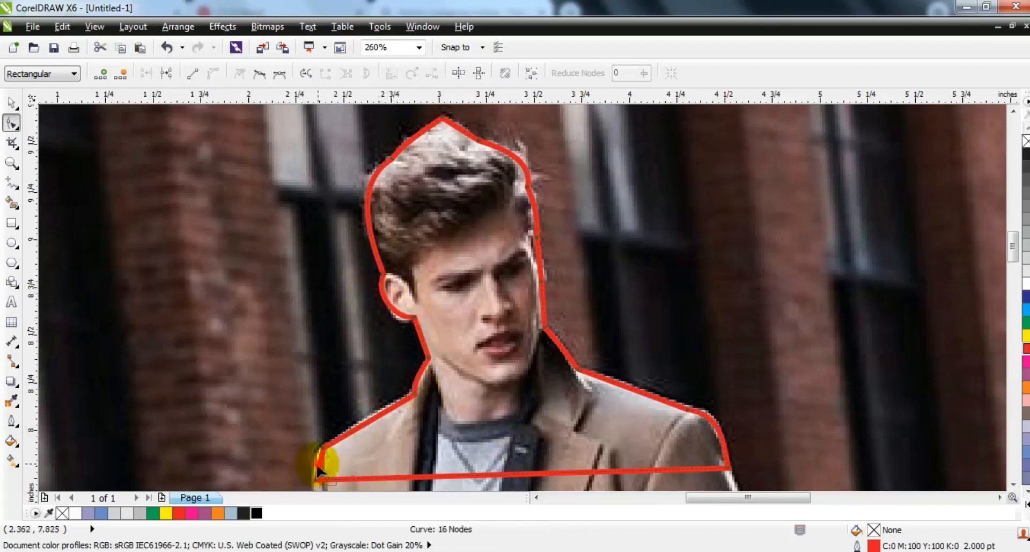
left_click_drag(318, 469, 321, 459)
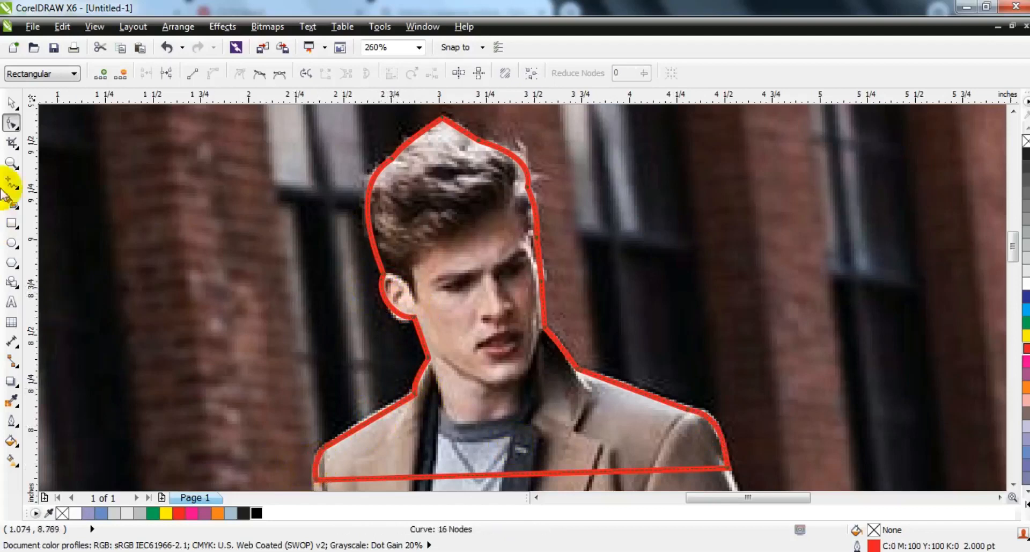
left_click(11, 102)
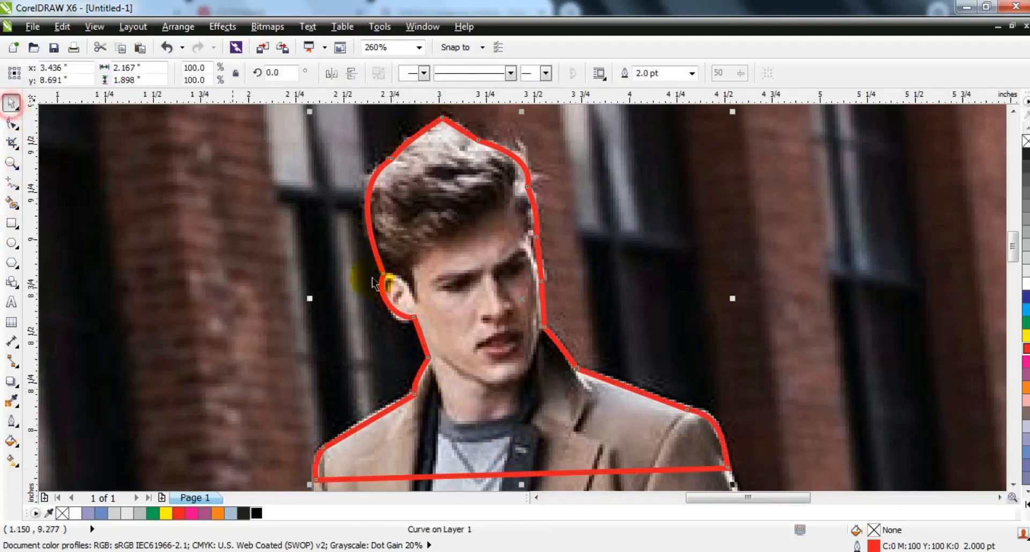
left_click(13, 125)
left_click_drag(541, 269, 546, 269)
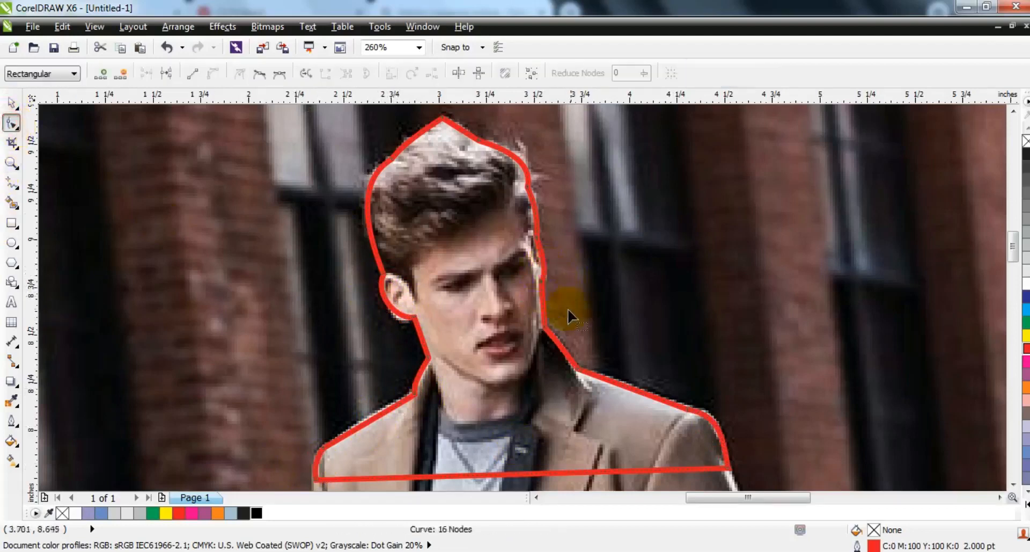
left_click(11, 102)
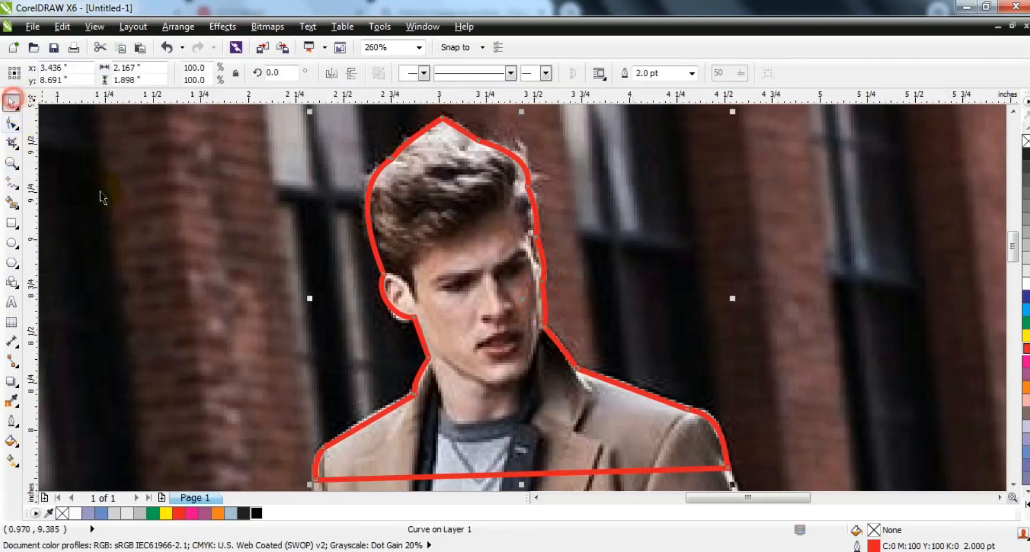
Duplicate the photo in place, try moving it sideways and undo the move
key("F3")
key("Escape")
left_click(522, 237)
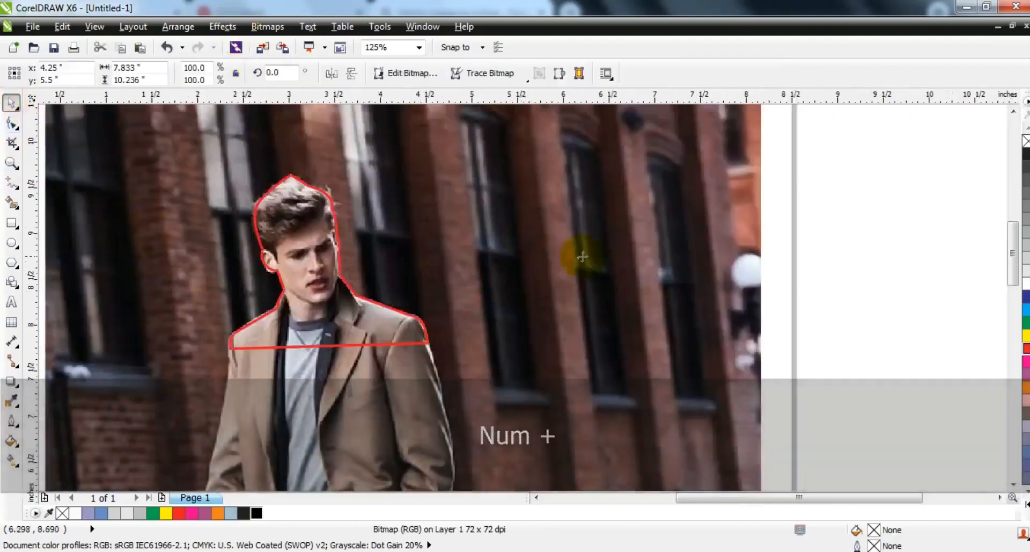
left_click_drag(639, 253, 514, 251)
key("ctrl+z")
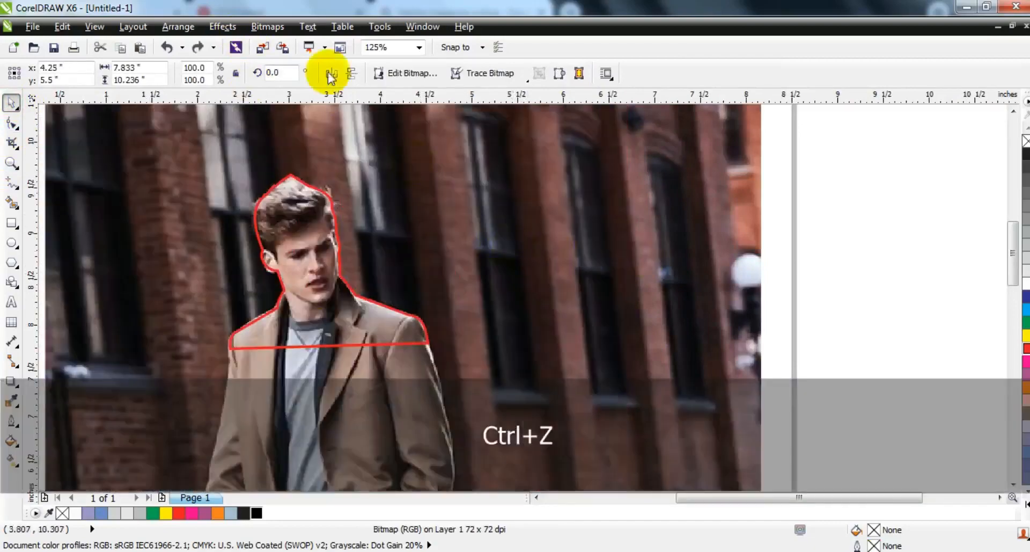
PowerClip the selected photo inside the red head-and-shoulders outline and deselect it
left_click(222, 27)
mouse_move(279, 239)
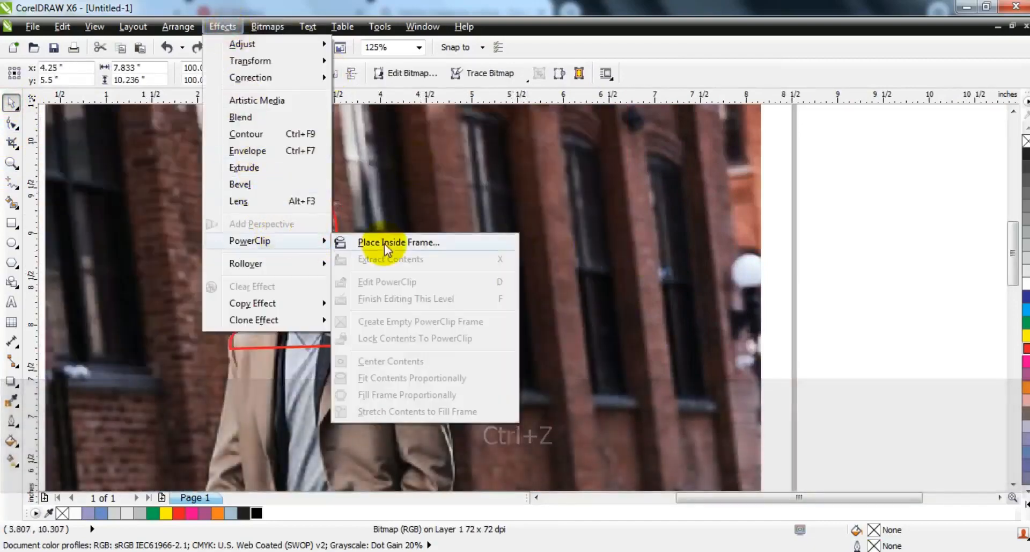
left_click(396, 241)
left_click(328, 196)
key("F3")
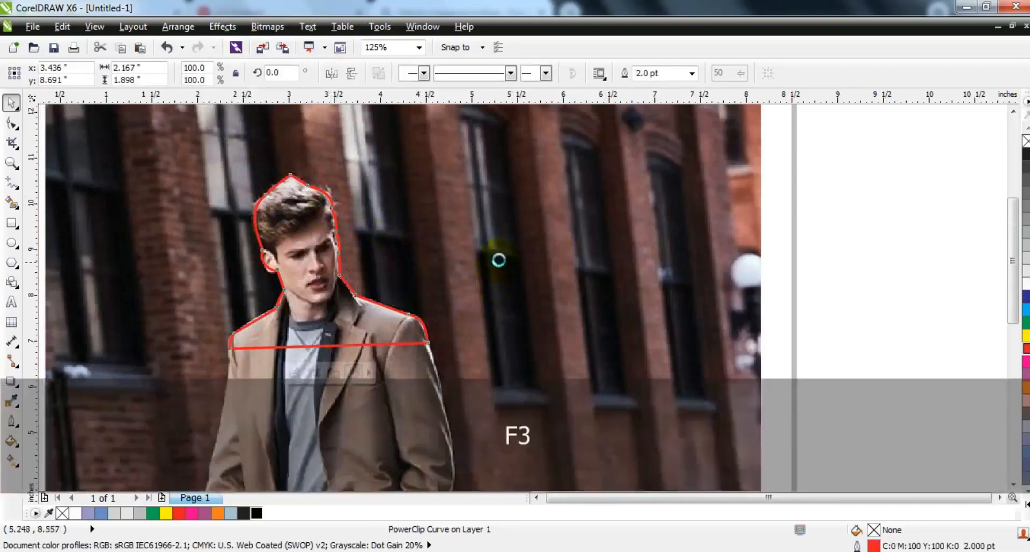
key("Escape")
Prepare the freehand line for tracing the feet with a 3 pt red outline
left_click(12, 162)
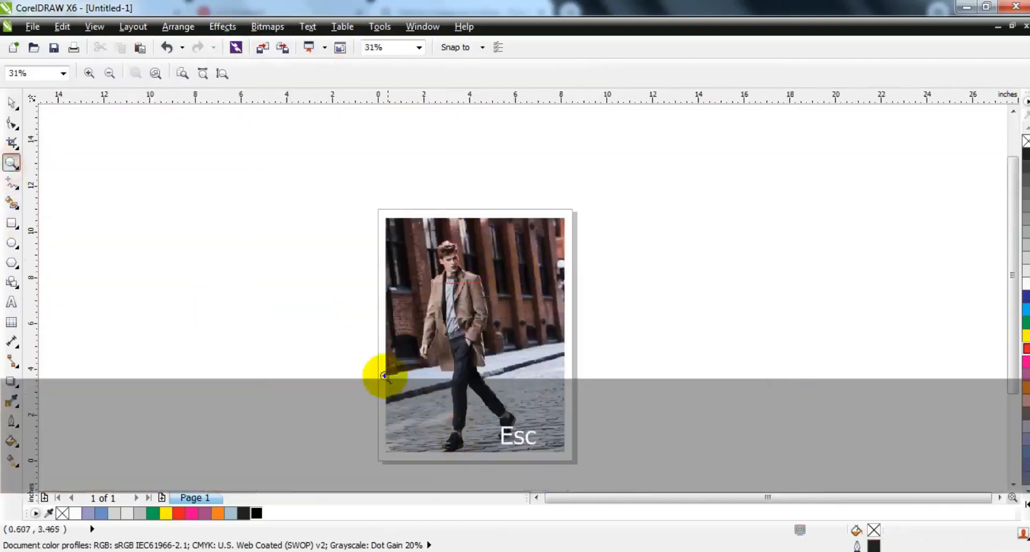
left_click_drag(373, 380, 564, 453)
mouse_move(230, 212)
left_mouse_down()
mouse_move(757, 458)
mouse_move(827, 471)
left_mouse_up()
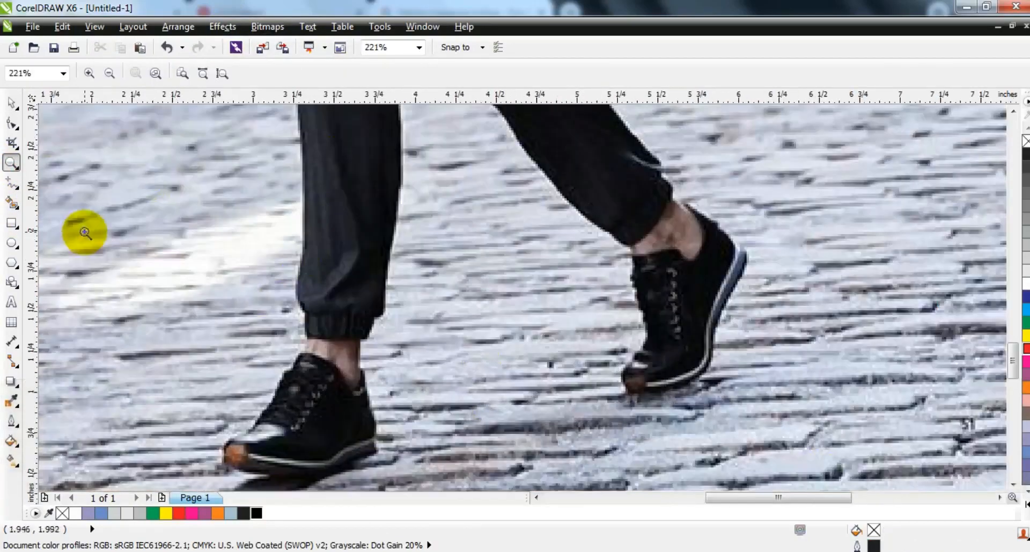
left_click(11, 182)
left_click(692, 73)
left_click(652, 161)
right_click(1026, 348)
Trace the front foot's shoe, ankle and lower trouser leg as a shape of straight freehand segments
left_click(304, 353)
left_click(250, 427)
left_click(261, 470)
left_click(374, 423)
left_click(357, 338)
left_click(374, 317)
left_click(385, 267)
left_click(401, 195)
left_click(303, 210)
Bend the front-foot outline's segments to follow the trouser leg, cuff, sole and shoe tip
left_click(12, 124)
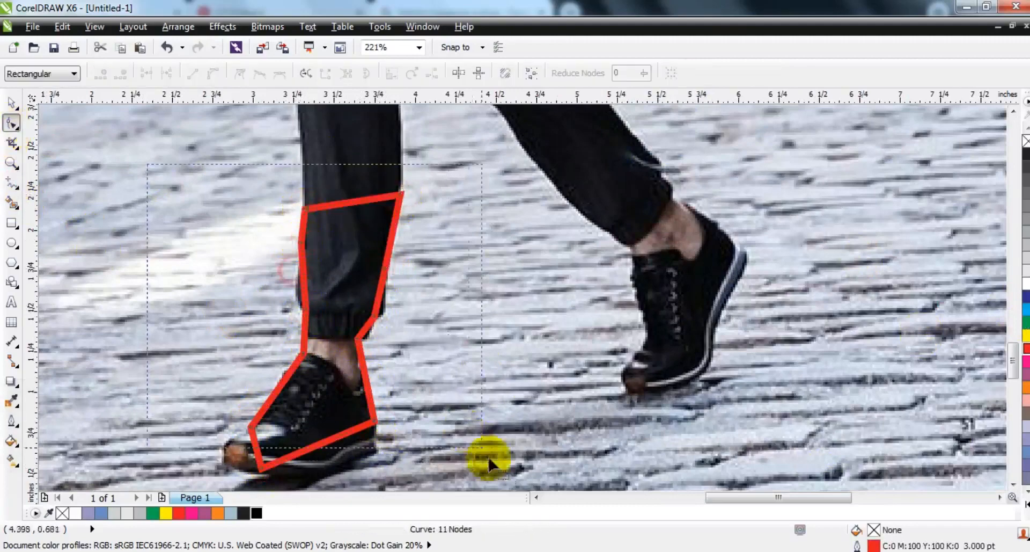
scroll(476, 443, "down", 1)
left_click_drag(305, 277, 299, 277)
left_click_drag(383, 291, 386, 292)
left_click_drag(367, 312, 374, 314)
left_click_drag(366, 428, 366, 429)
left_click_drag(255, 425, 230, 454)
left_click_drag(208, 420, 208, 429)
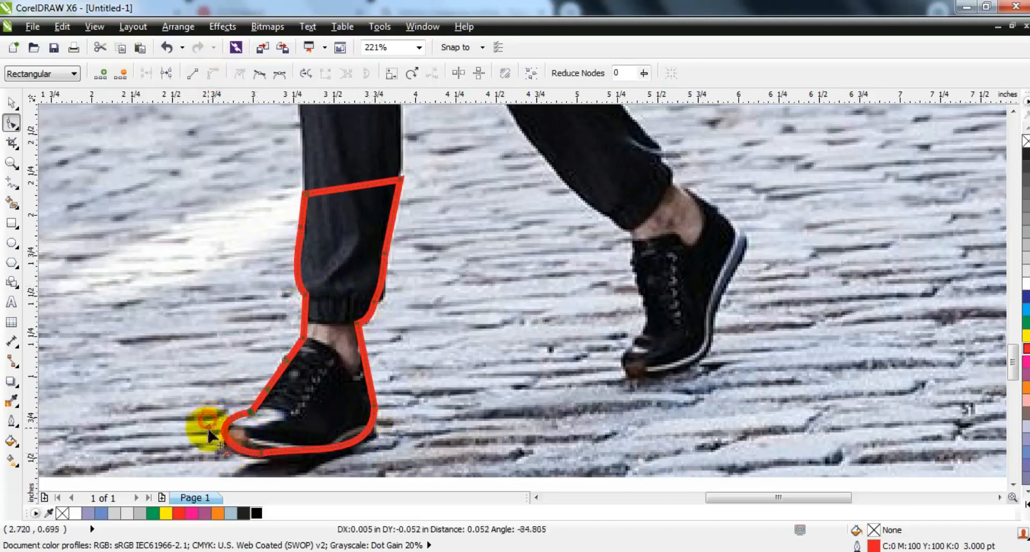
left_click(12, 102)
Trace the back foot's lower trouser leg, ankle and shoe as a closed shape of straight freehand segments
left_click(12, 182)
left_click(626, 109)
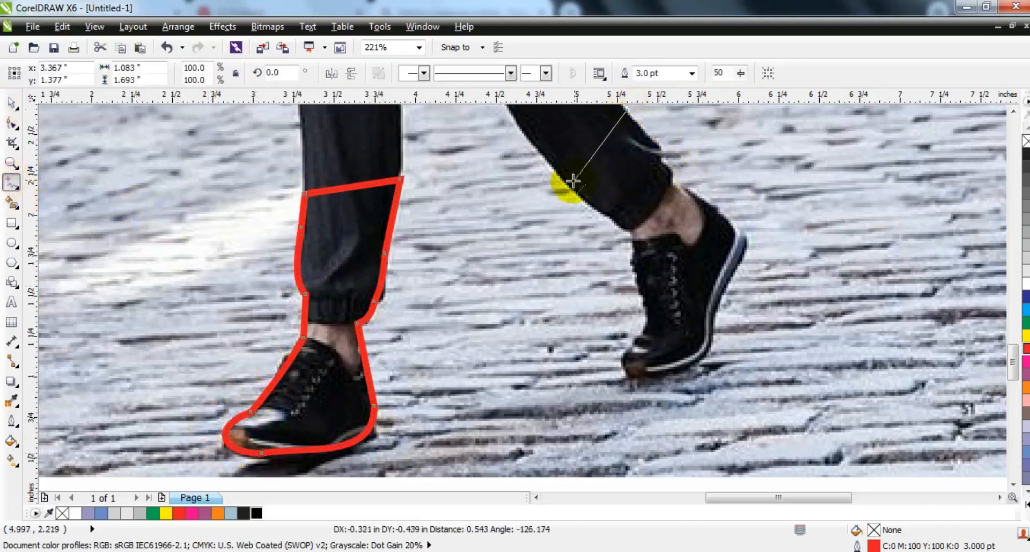
left_click(572, 181)
left_click(637, 234)
double_click(647, 322)
double_click(715, 317)
double_click(732, 225)
double_click(685, 188)
double_click(667, 180)
Set the back-foot outline to 3 pt width and colour it red
left_click(684, 73)
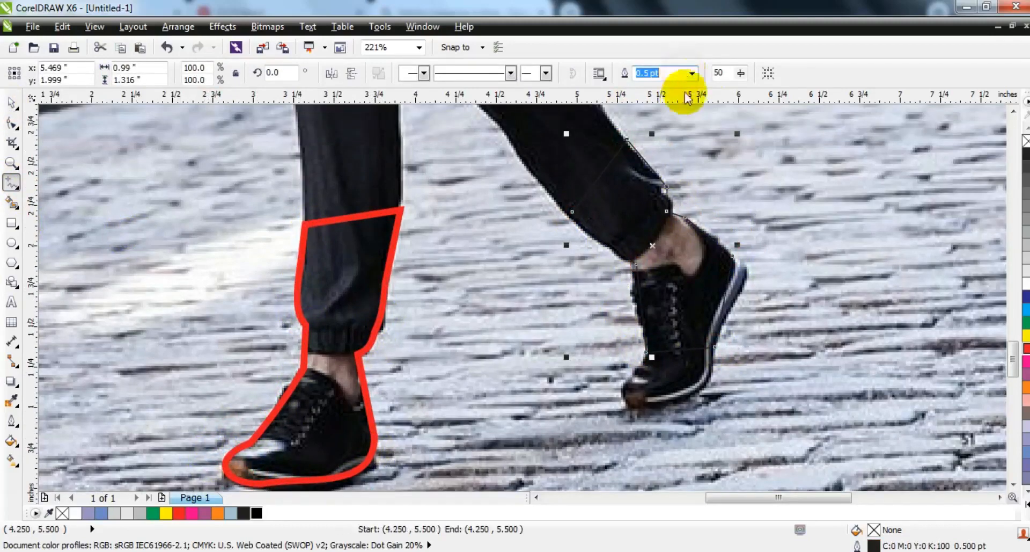
left_click(693, 73)
left_click(652, 132)
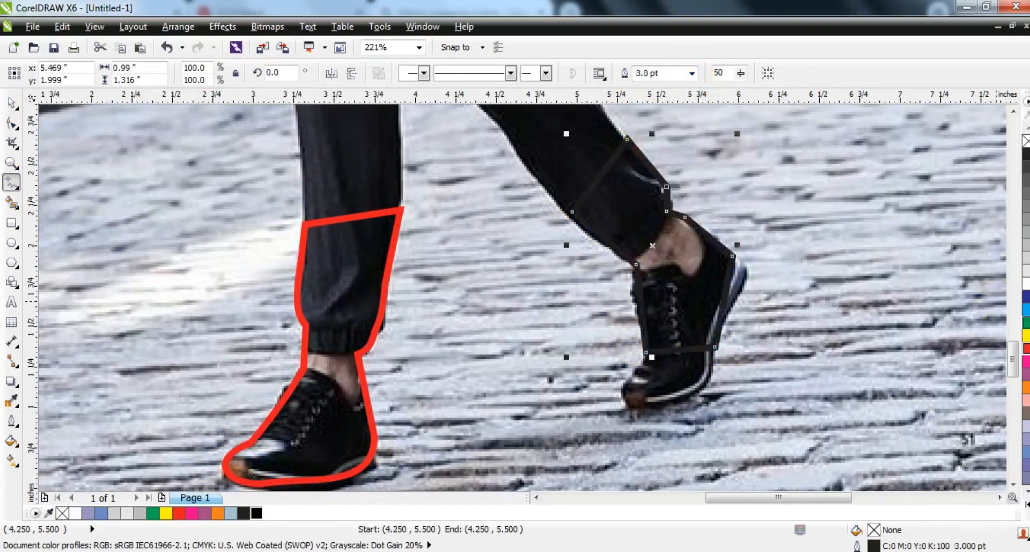
right_click(1026, 348)
Convert the back-foot outline's segments to curves and bend them around the ankle, heel, sole and shoe tip
left_click(12, 124)
left_click_drag(555, 139, 762, 383)
left_click(213, 73)
left_click_drag(711, 239, 717, 234)
left_click_drag(728, 276, 753, 273)
left_click_drag(667, 351, 698, 427)
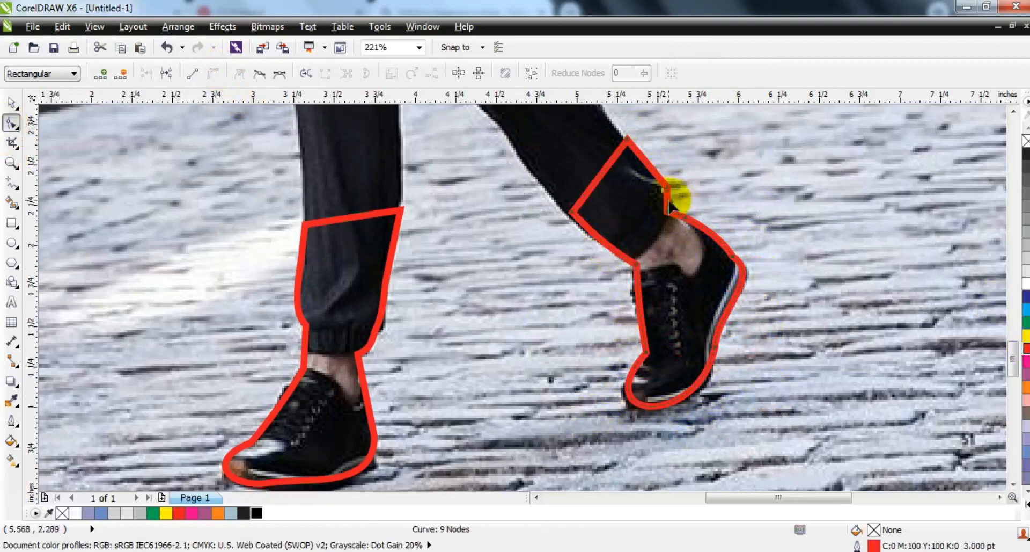
Select both foot outlines and weld them into one object
left_click(11, 102)
left_click(403, 214, "shift")
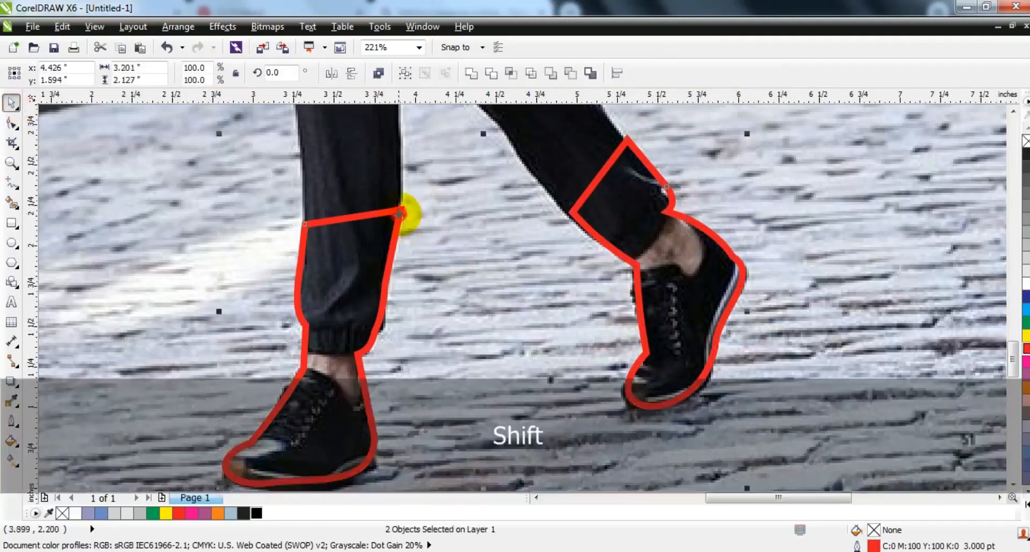
left_click(472, 73)
key("F3")
Select the full photo, try moving it off to the left and undo the move
left_click(502, 261)
key("shift+F2")
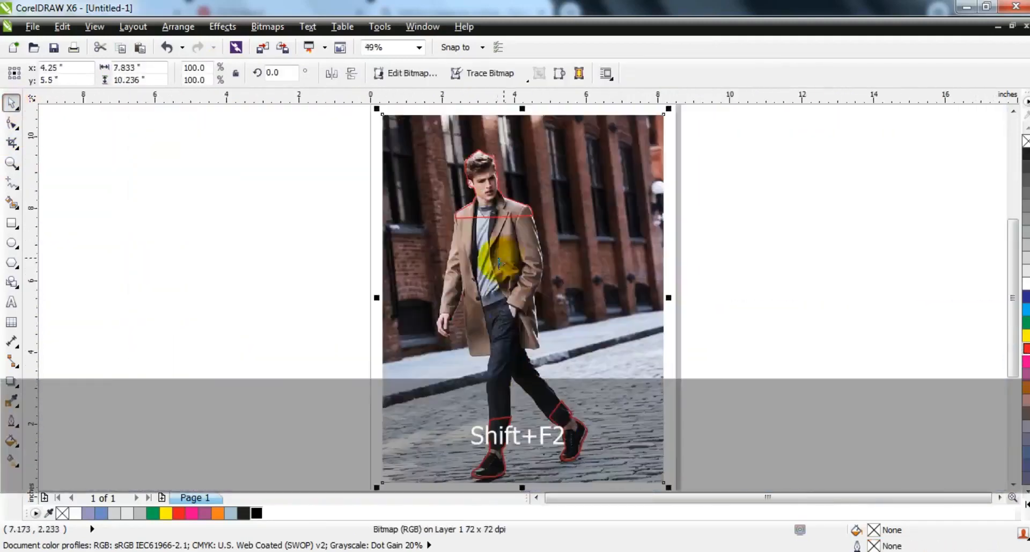
key("Escape")
left_click(637, 330)
left_click_drag(615, 315, 320, 320)
key("ctrl+z")
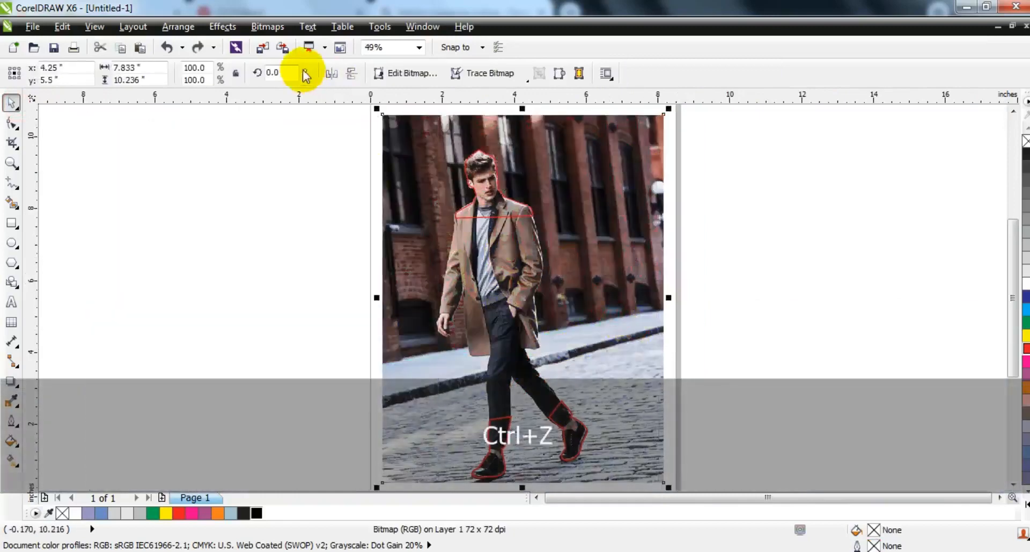
PowerClip the full photo inside the welded foot outlines
left_click(230, 26)
mouse_move(338, 240)
left_click(386, 239)
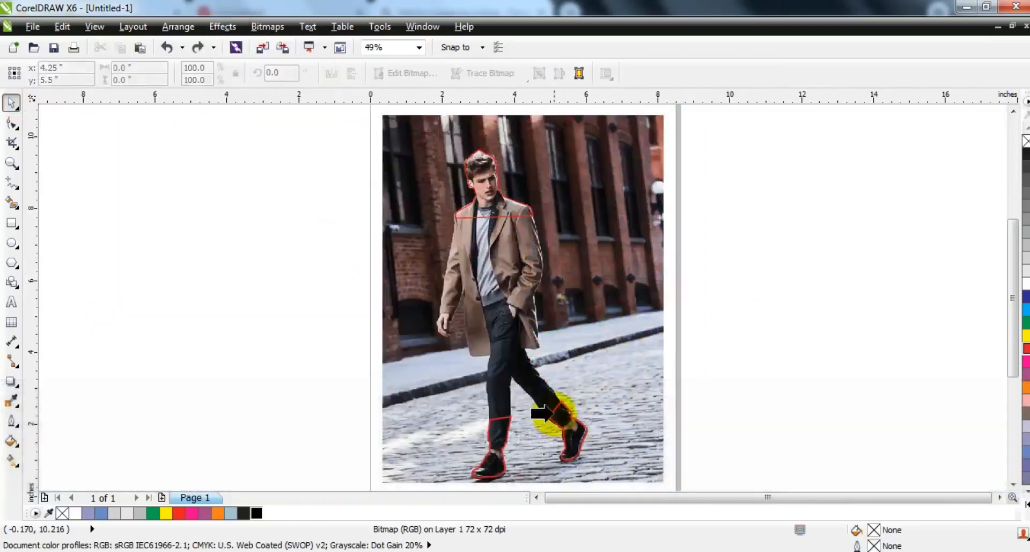
left_click(559, 404)
Select the clipped head and feet pieces, try moving them off the page and undo the move
left_click(472, 217, "shift")
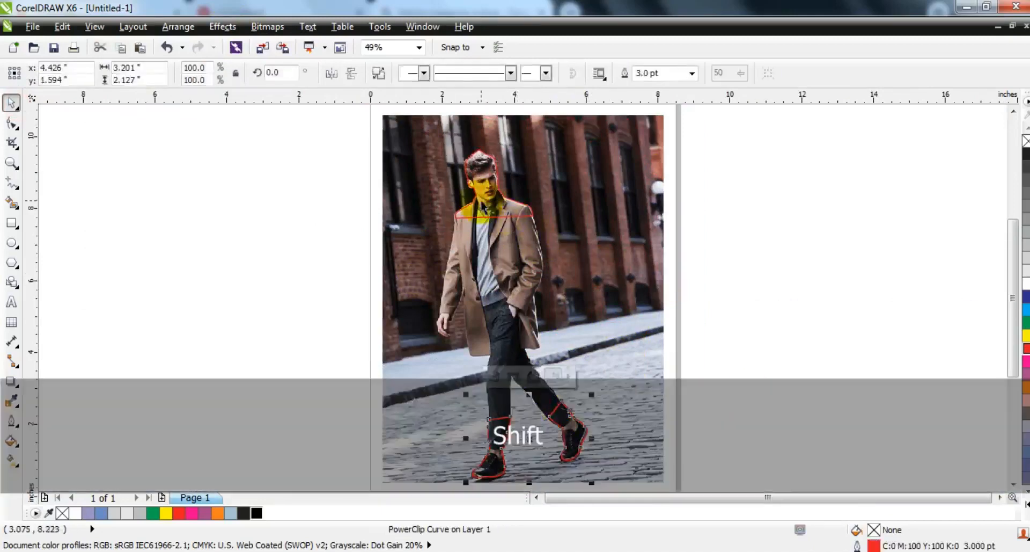
left_click_drag(482, 220, 739, 226)
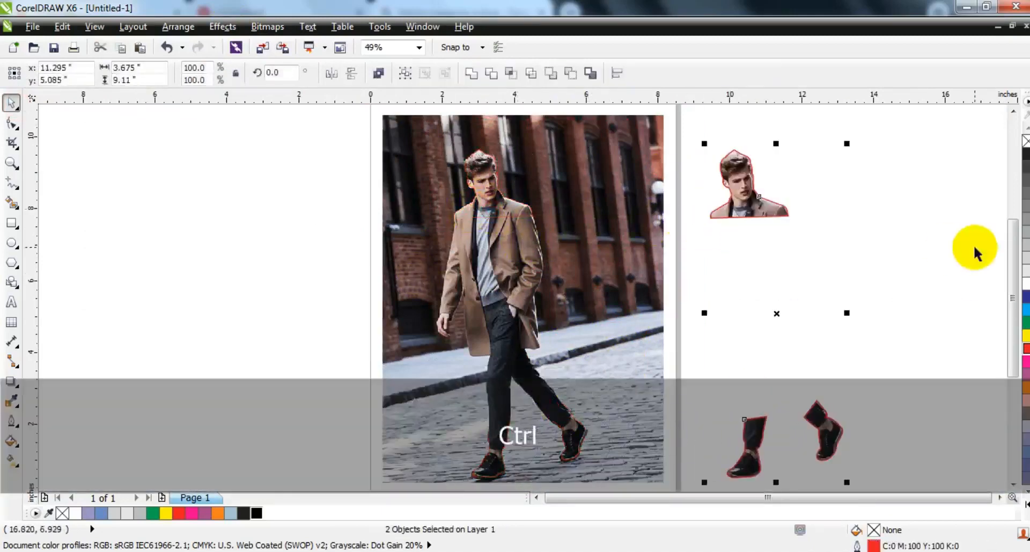
key("ctrl+z")
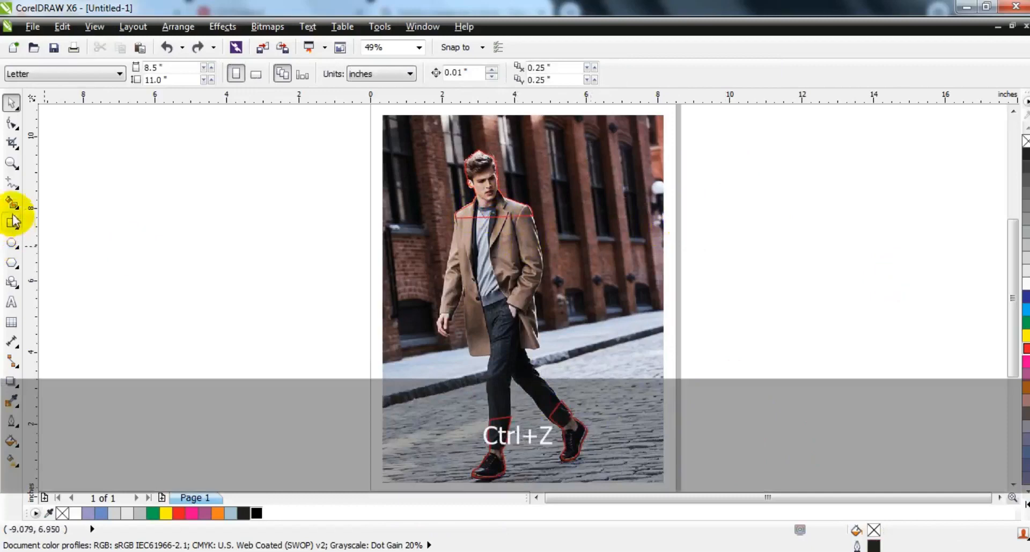
Draw a rectangle about 4.58 by 7.04 inches around the man's body, from his chin down to his ankles
left_click(12, 222)
left_click_drag(423, 186, 591, 451)
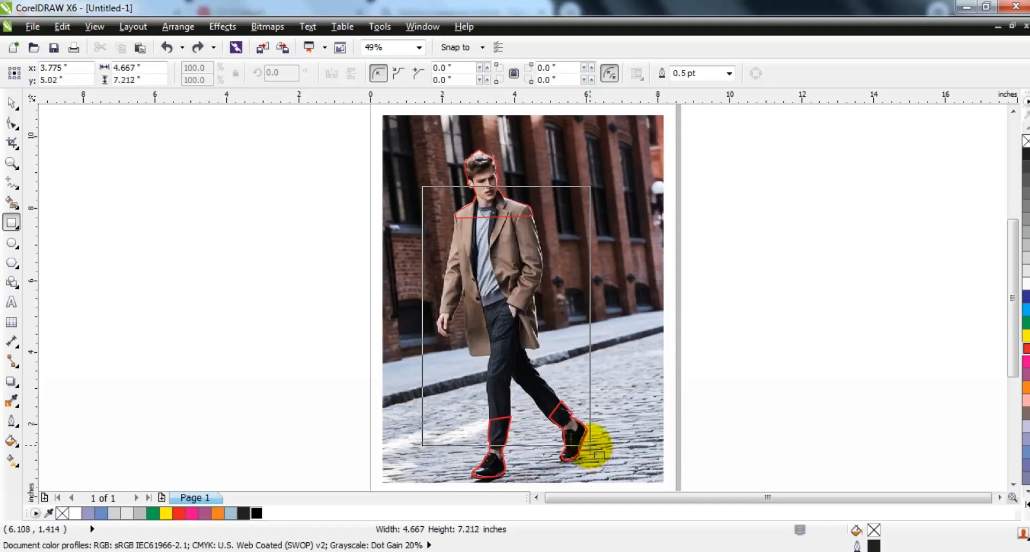
left_click_drag(600, 455, 600, 455)
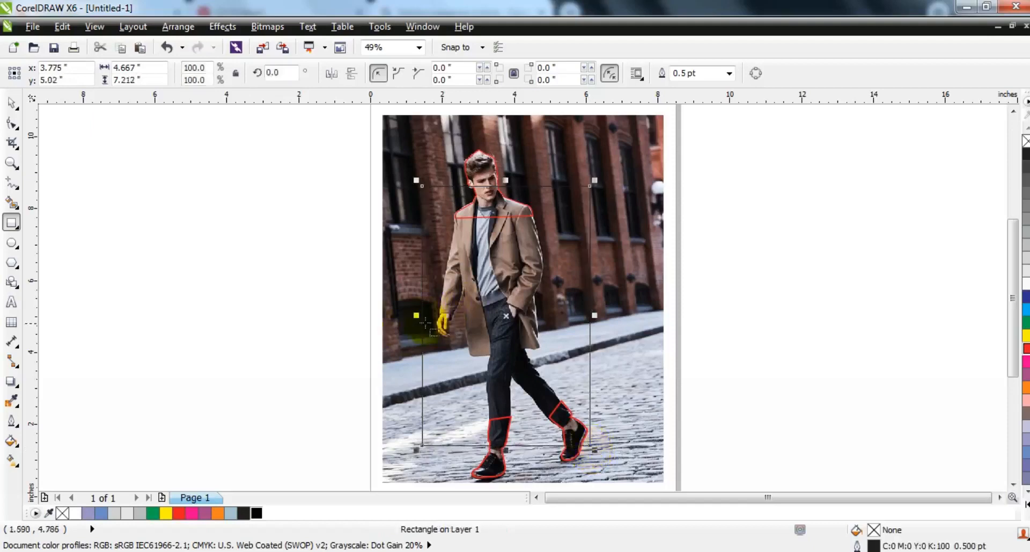
left_click_drag(420, 318, 422, 318)
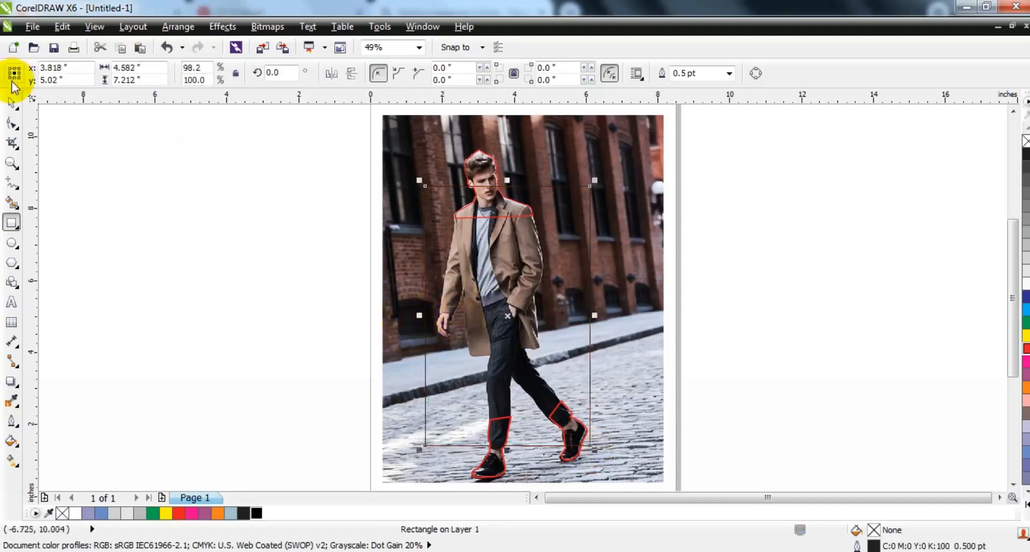
left_click(10, 105)
left_click_drag(509, 179, 510, 185)
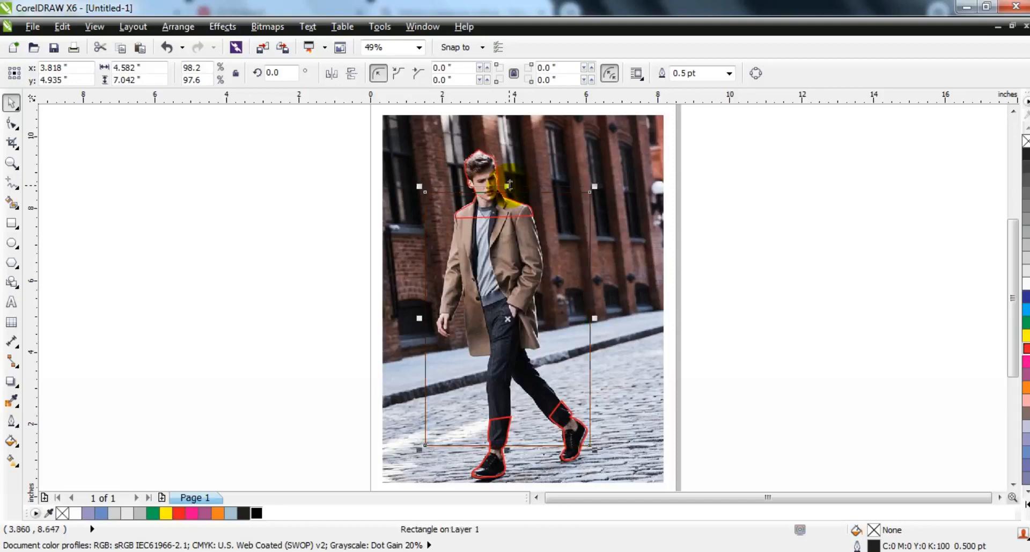
PowerClip the full photo inside the rectangle around the man's body
left_click(705, 256)
left_click(659, 244)
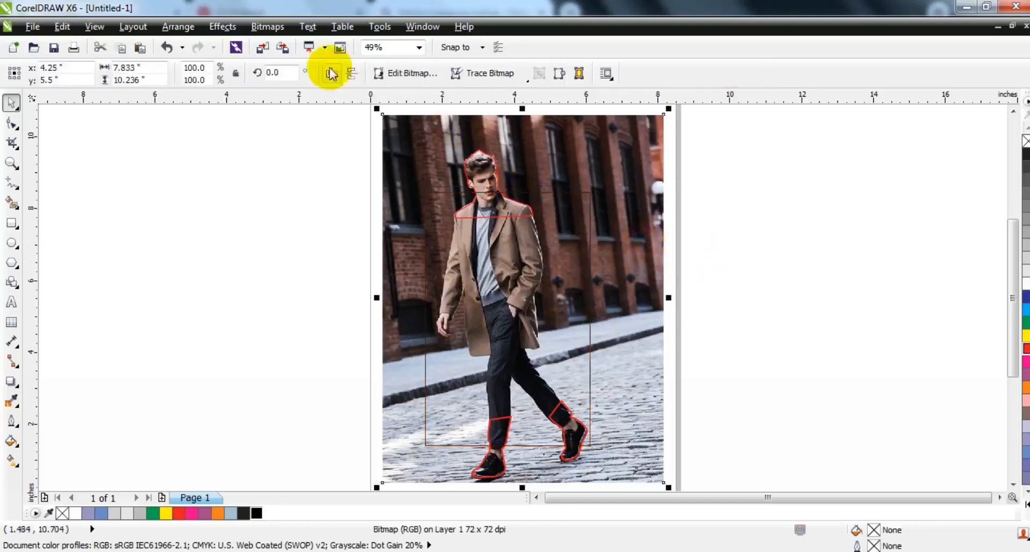
left_click(224, 27)
mouse_move(275, 242)
left_click(368, 244)
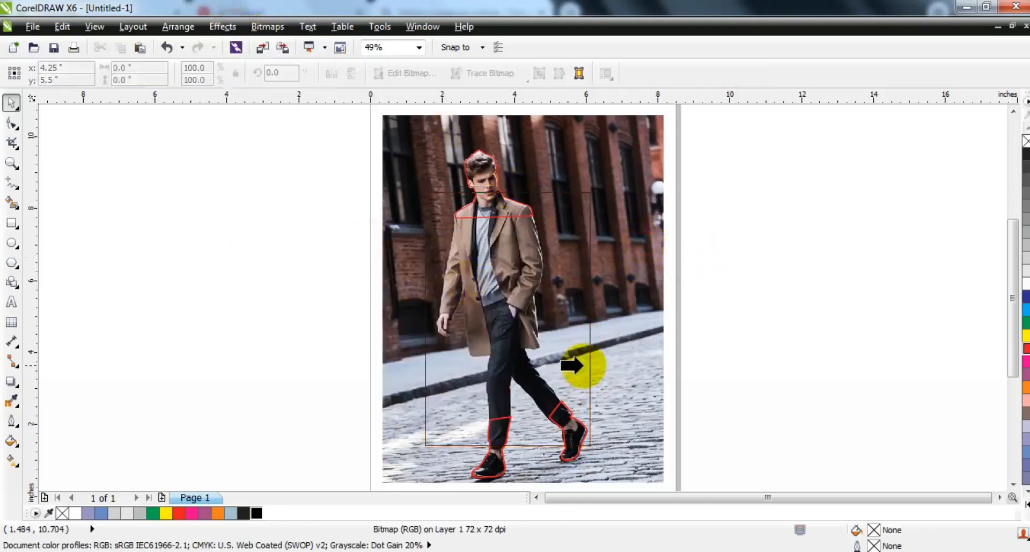
left_click(589, 366)
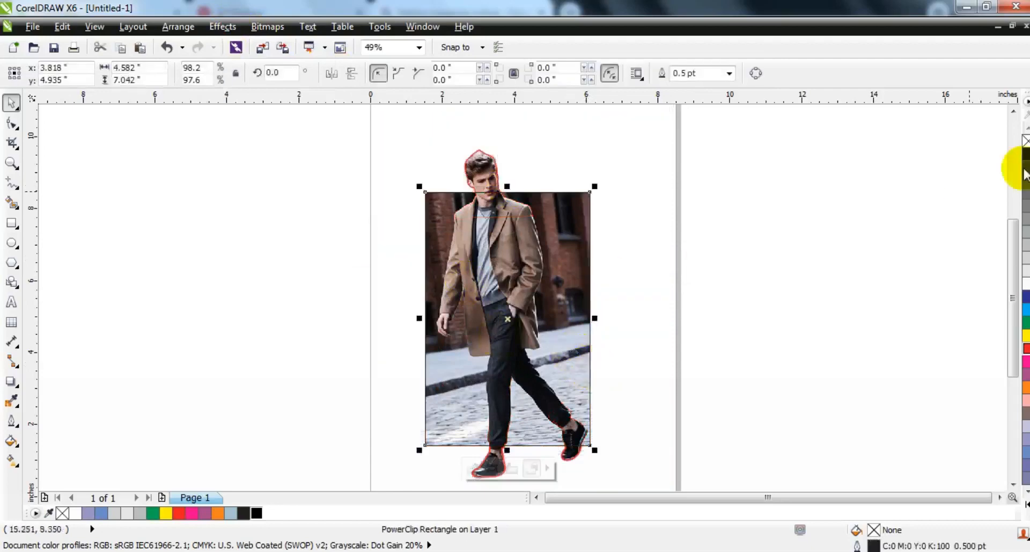
Remove the outlines from the clipped head, feet and rectangle pieces and group all three
left_click(816, 197)
left_click_drag(504, 346, 322, 484)
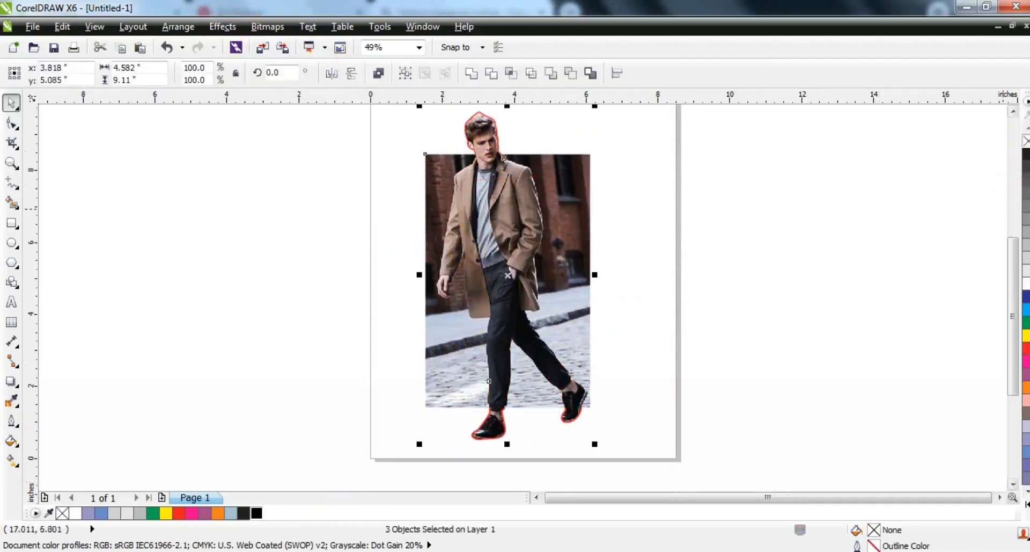
key("ctrl")
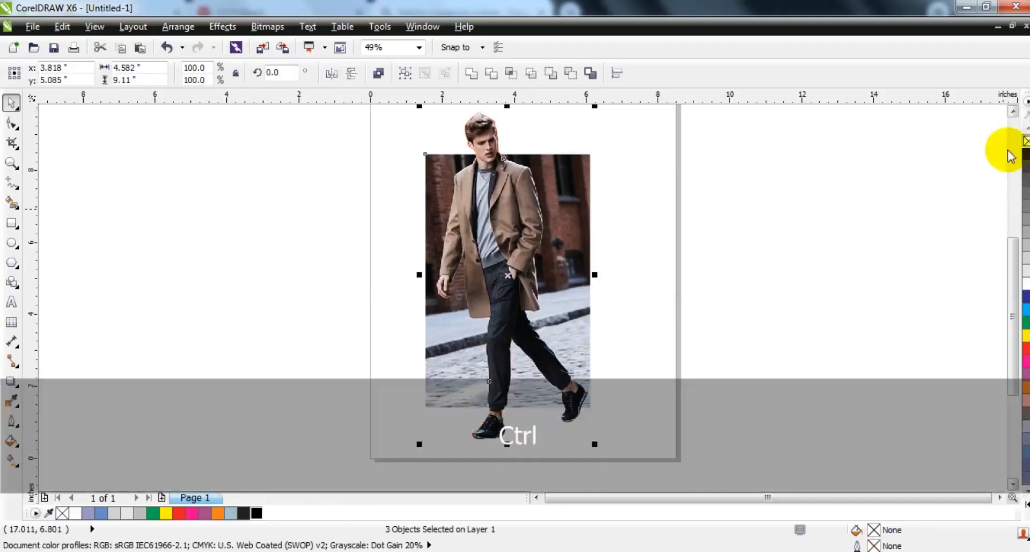
key("ctrl+g")
key("shift+F2")
key("Escape")
left_click(578, 271, "ctrl")
key("shift+F2")
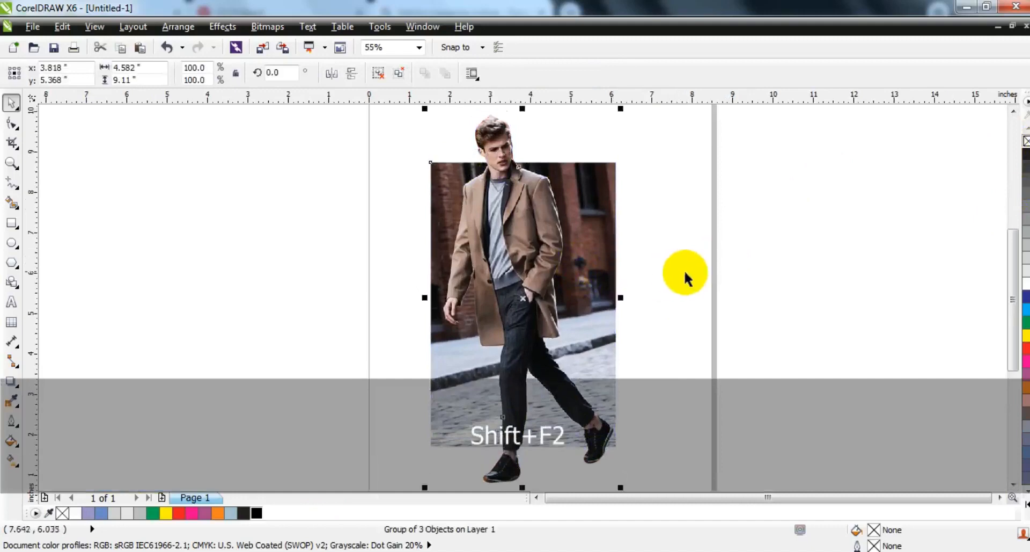
left_click(691, 280)
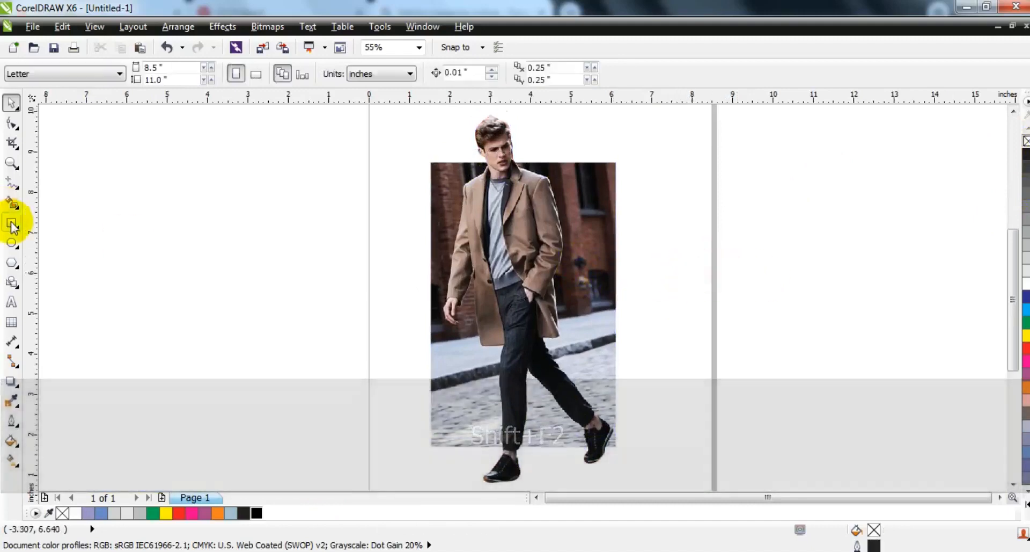
Draw a rectangle about 4.32 by 7.48 inches with a 2 pt outline around the man, from above his head to his shins
left_click(11, 222)
left_click(729, 74)
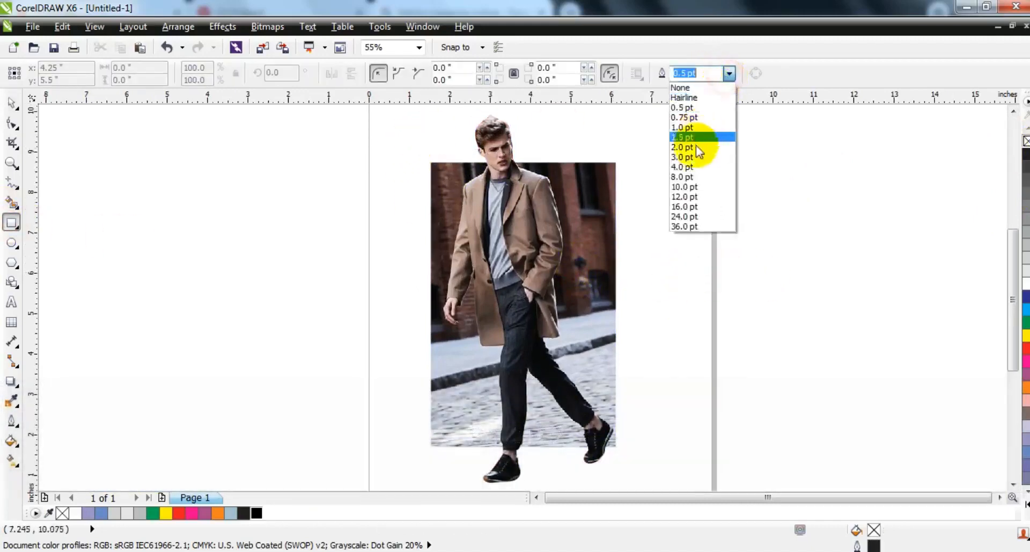
left_click(696, 147)
left_click_drag(424, 112, 597, 395)
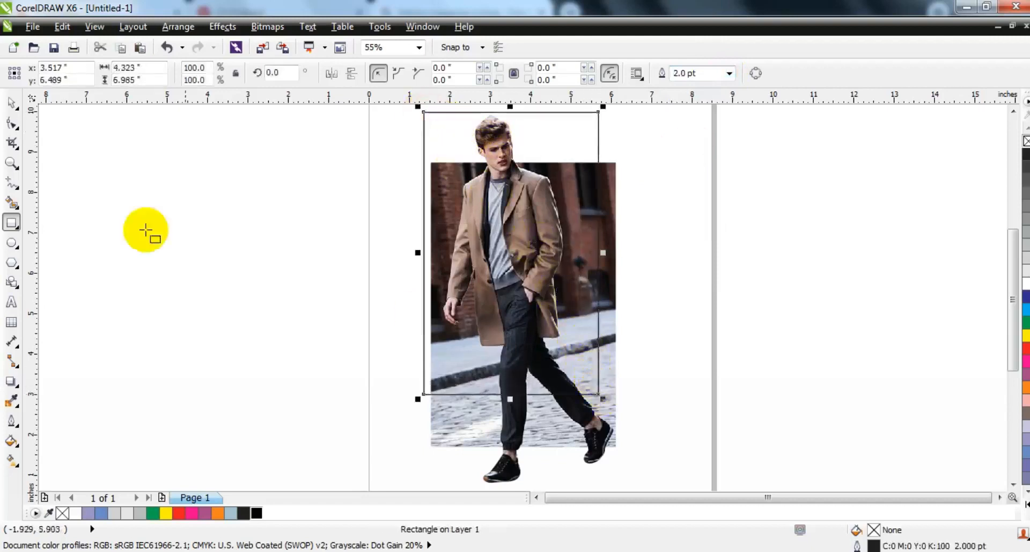
left_click(11, 102)
left_click_drag(585, 327, 571, 310)
left_click(1013, 114)
left_click_drag(509, 154, 507, 134)
Round the new rectangle's corners to a radius of about 0.15 inches
left_click(12, 123)
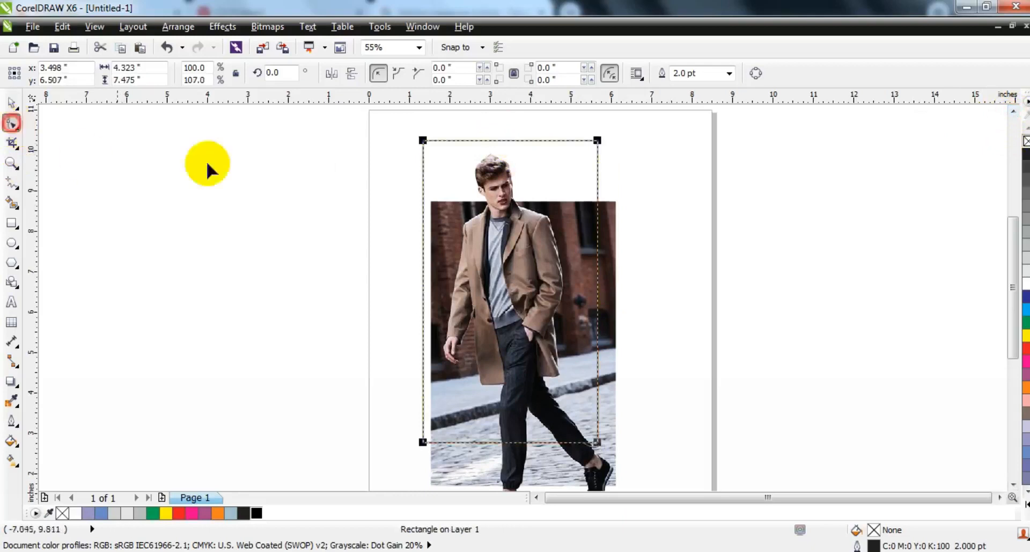
left_click_drag(423, 140, 422, 146)
left_click(12, 103)
Draw a smaller square-cornered rectangle about 3.68 by 6.4 inches inside the rounded one
left_click(12, 221)
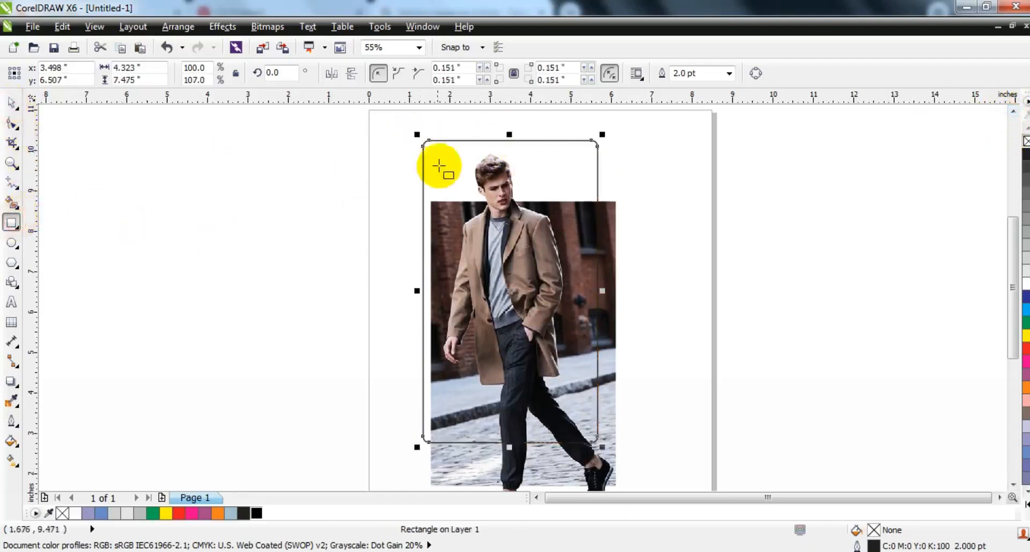
left_click_drag(439, 153, 588, 403)
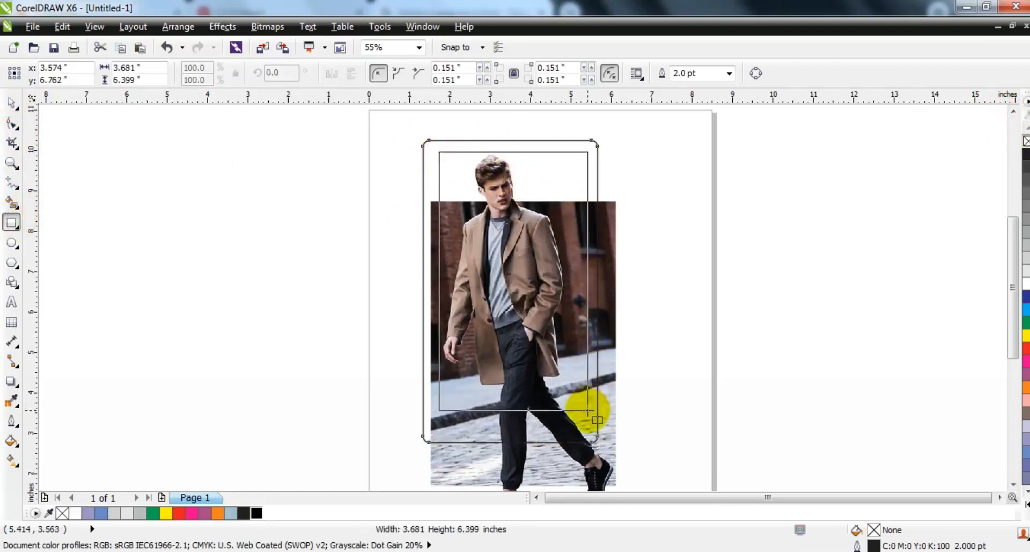
left_click_drag(588, 410, 589, 411)
Centre the inner rectangle horizontally on the rounded one and combine both into a single frame
left_click(12, 102)
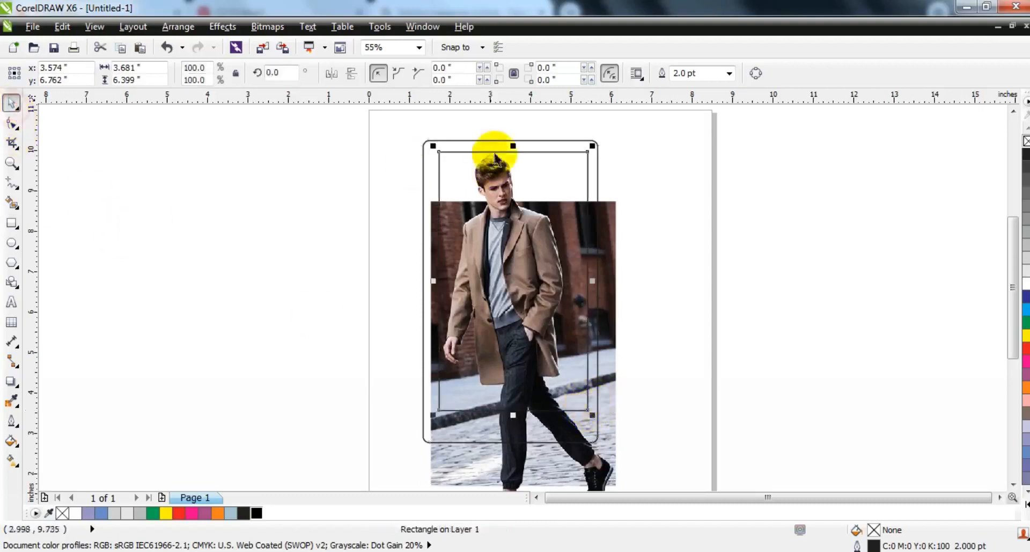
left_click(537, 143, "shift")
key("c")
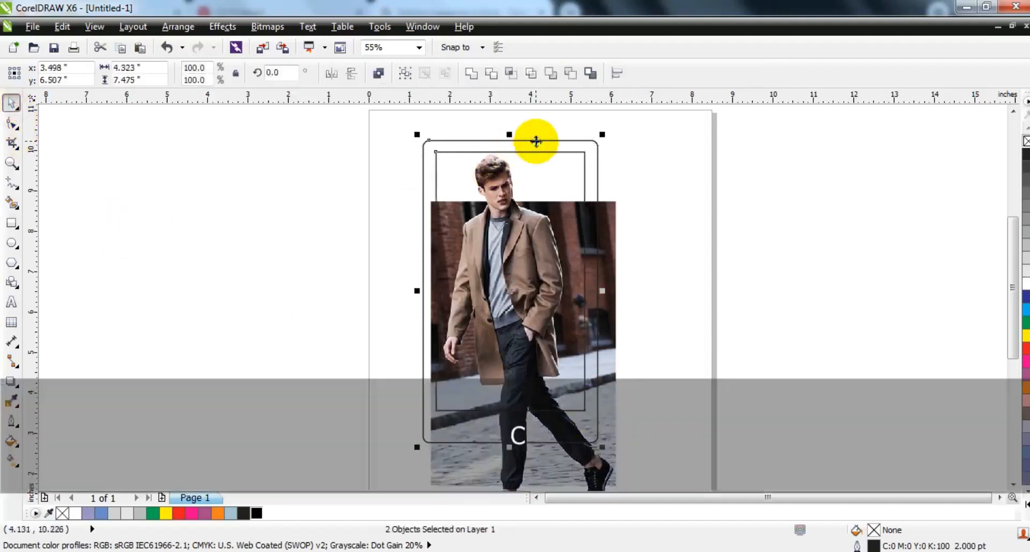
left_click(379, 73)
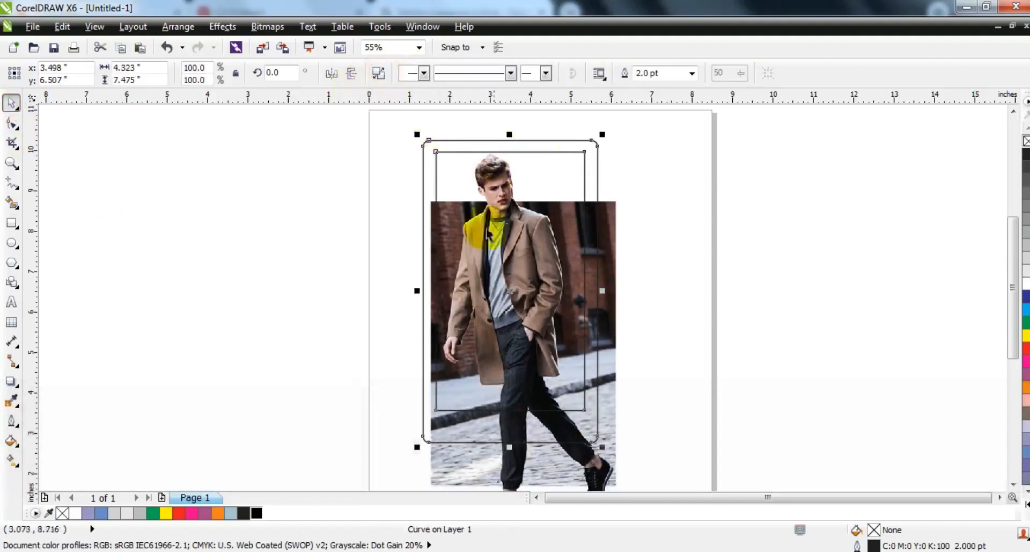
Try a white fill on the frame, undo it and colour the frame's outline white instead
left_click(1025, 285)
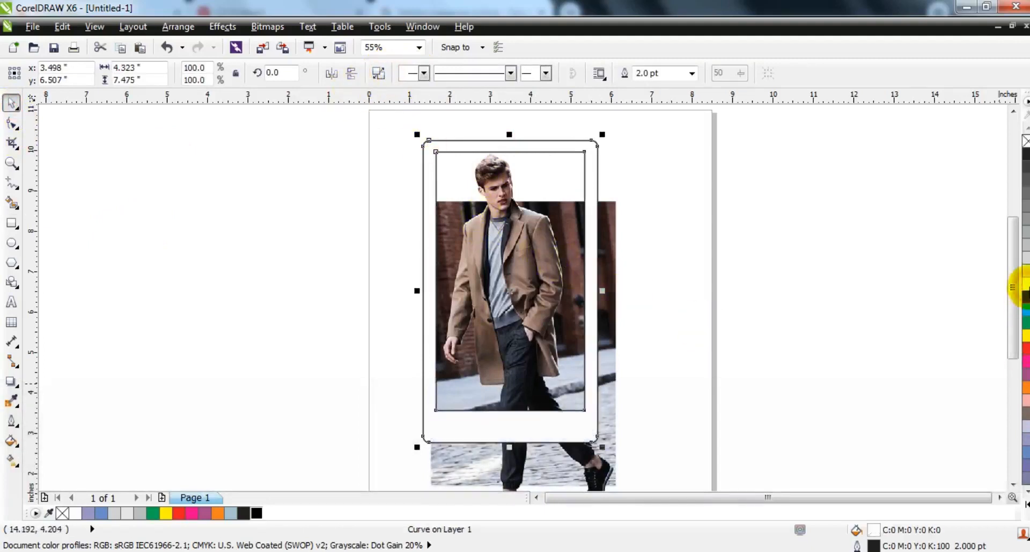
key("ctrl+z")
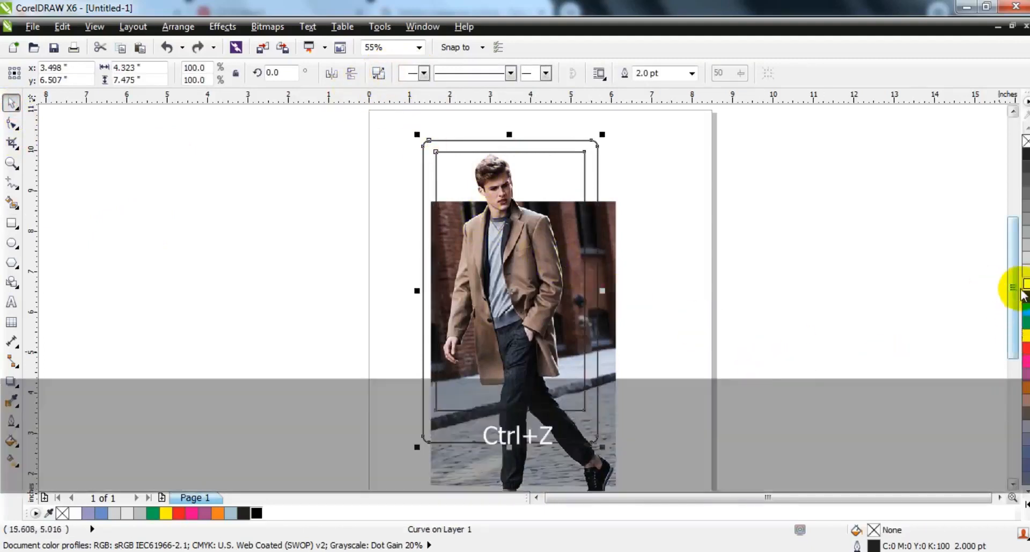
left_click(846, 339)
Draw a closed freehand outline around the front leg where it crosses the frame's lower bar and colour it red
left_click(11, 163)
left_click_drag(455, 369, 640, 437)
left_click_drag(120, 177, 648, 425)
left_click(16, 181)
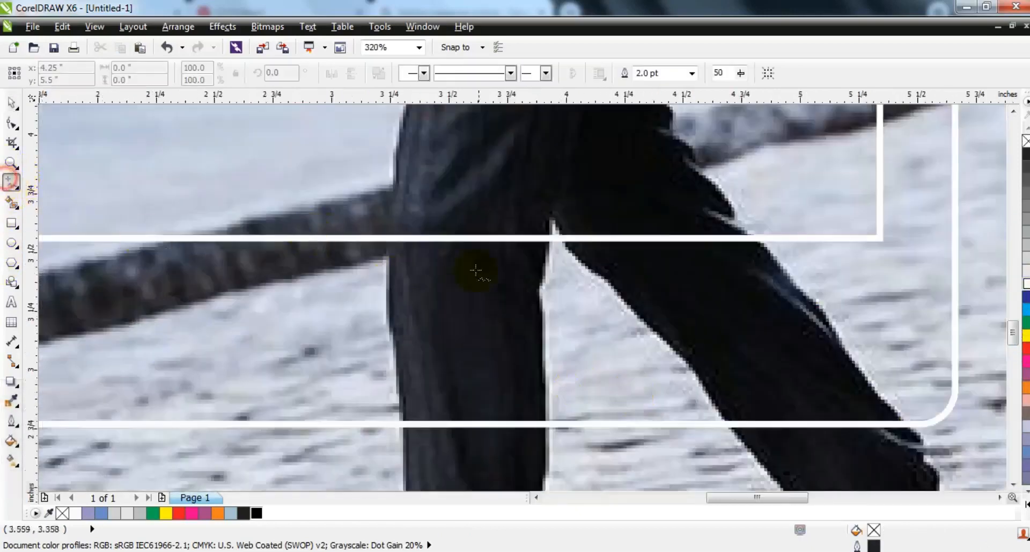
left_click(396, 211)
left_click(393, 328)
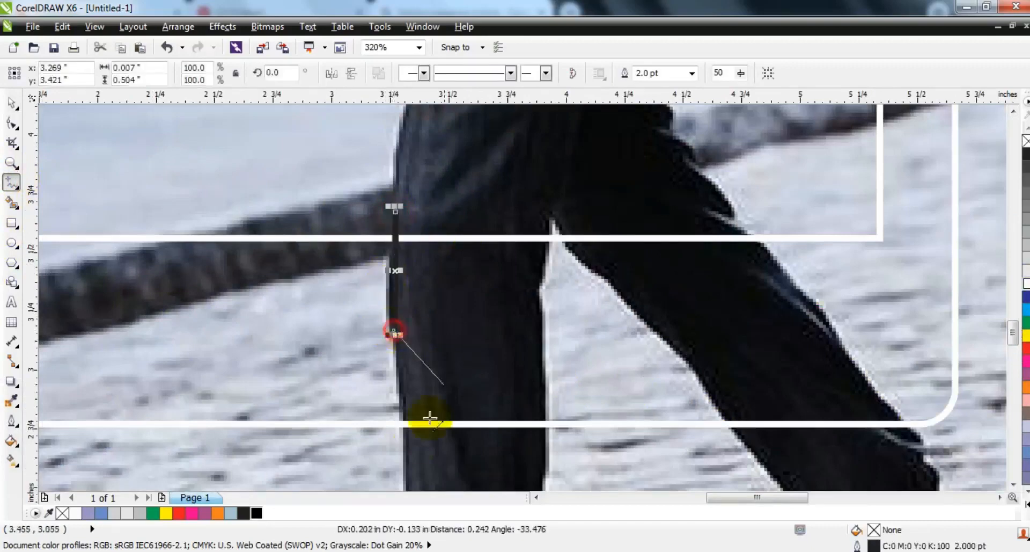
left_click(408, 440)
left_click(549, 436)
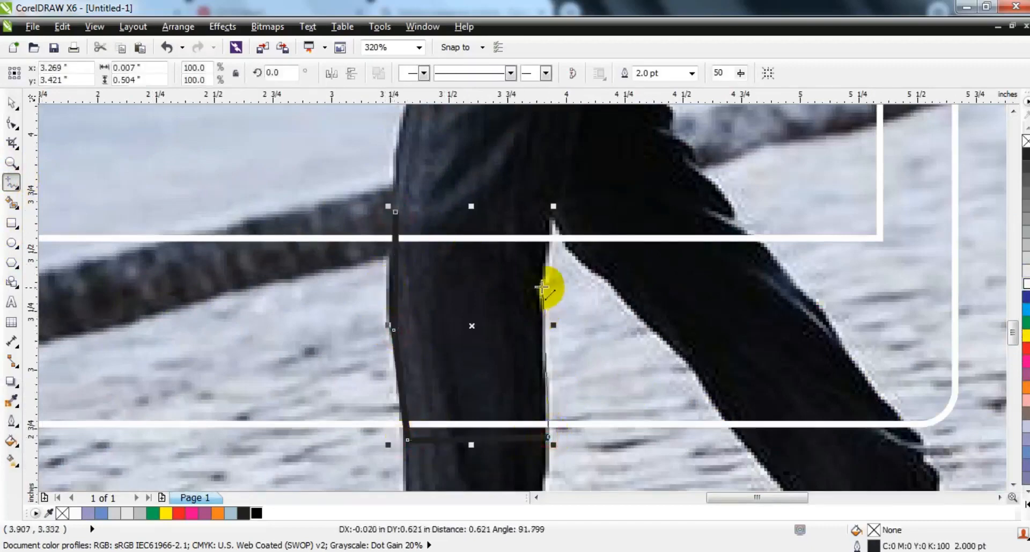
left_click(539, 287)
left_click(550, 218)
left_click(396, 211)
right_click(1026, 347)
Convert the red leg outline's segments to curves and bend its sides to follow the trouser leg
left_click(12, 123)
left_click_drag(233, 144, 647, 467)
left_click(213, 74)
left_click_drag(387, 287, 387, 298)
left_click_drag(545, 267, 546, 260)
Trim the frame with the red leg outline and delete that outline
left_click(299, 236, "shift")
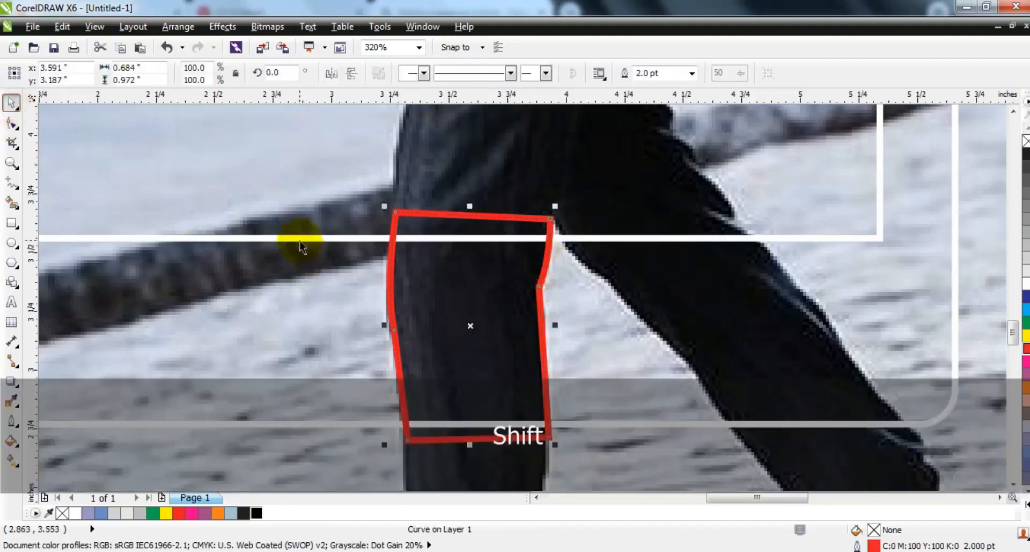
left_click(488, 72)
key("Escape")
left_click(551, 237)
key("Delete")
Fill the trimmed frame with black
key("shift+F2")
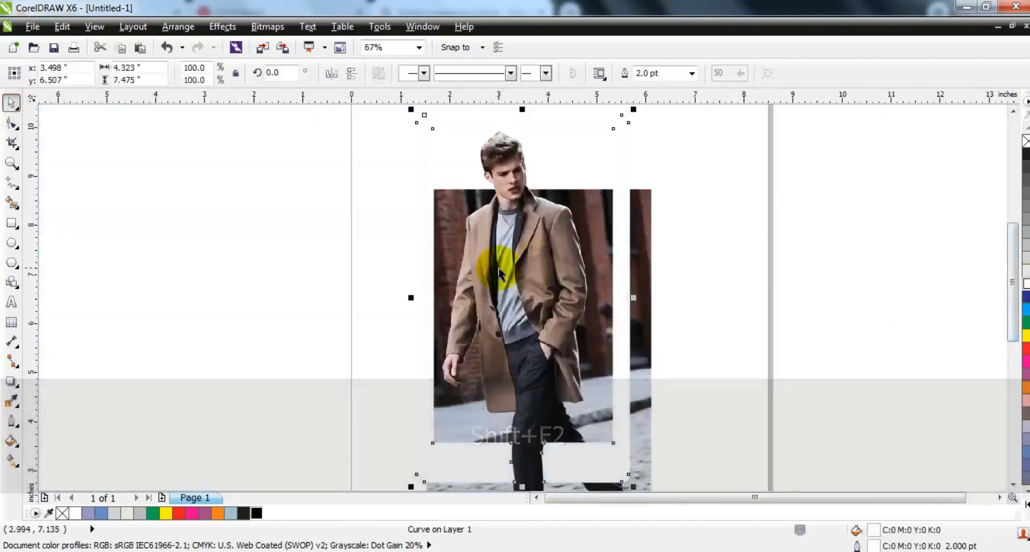
key("F3")
left_click(1025, 157)
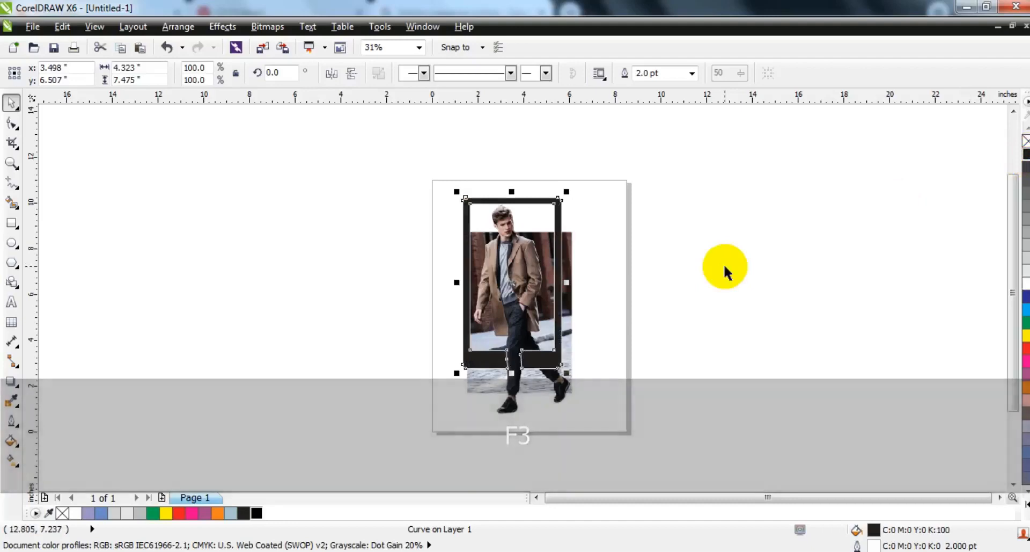
left_click(724, 266)
Draw a background rectangle about 7.97 by 11.2 inches, filled pale green (C20 M0 Y20 K0), and send it to the back
left_click(12, 225)
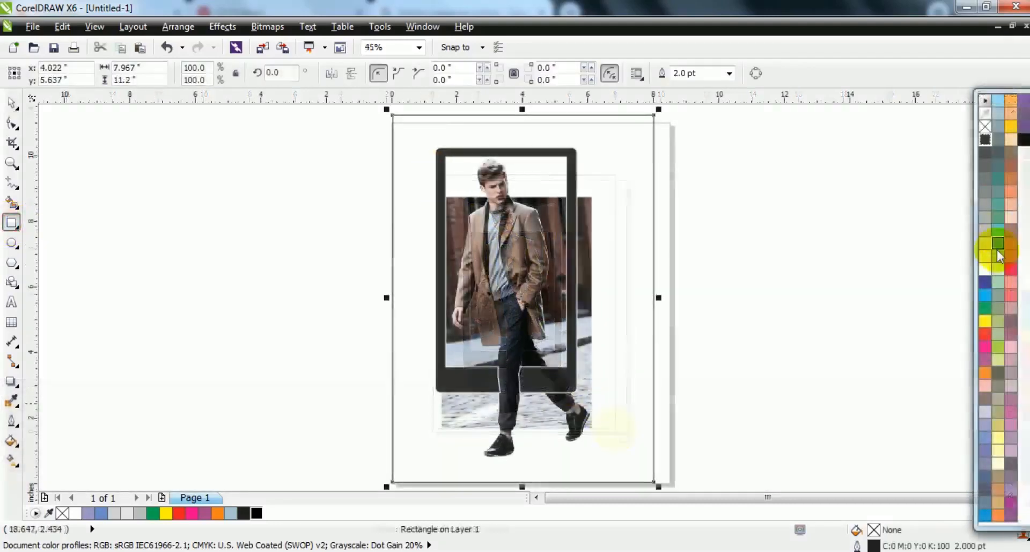
left_click(998, 272)
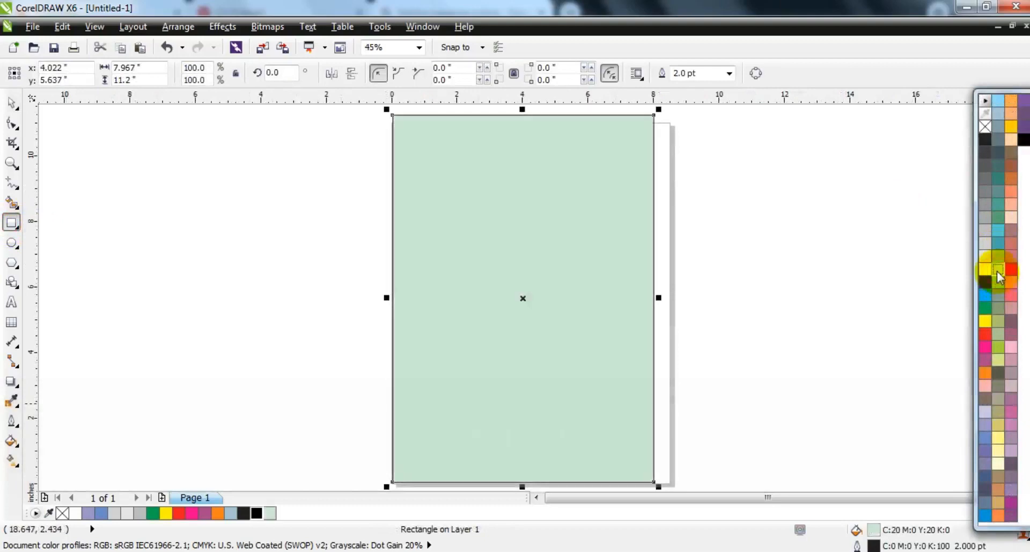
key("shift+Page_Down")
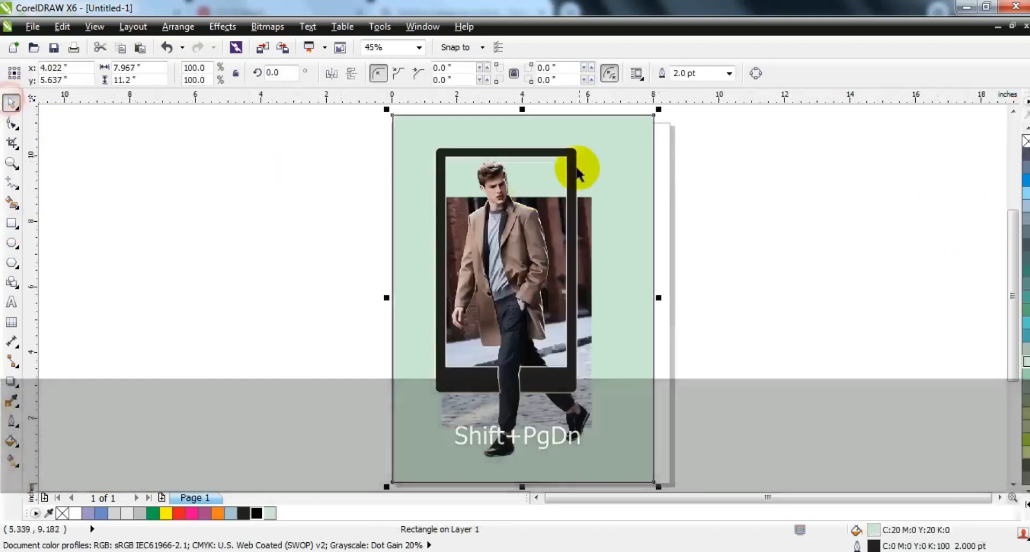
key("Escape")
Fill the phone-like frame with white and remove its outline
left_click(572, 160)
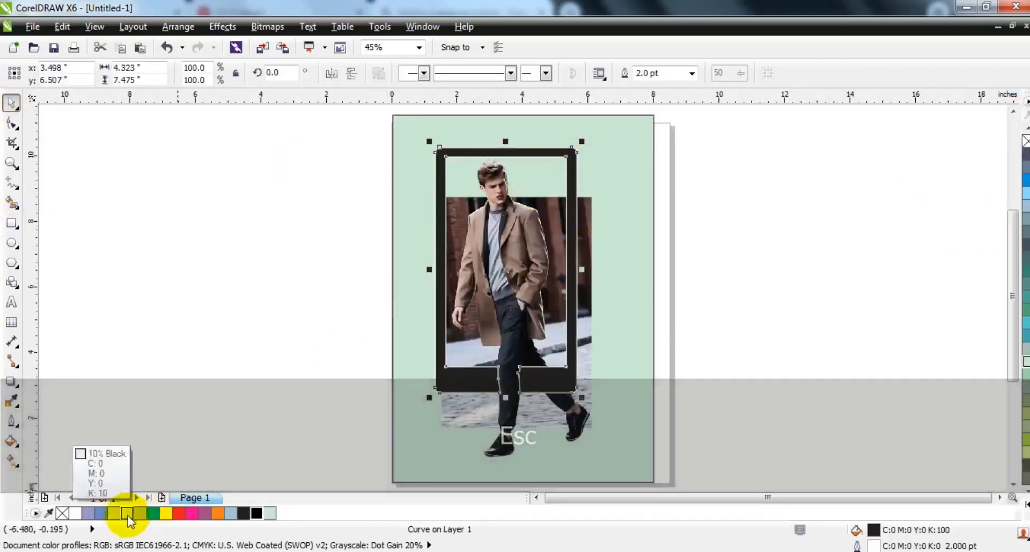
left_click(75, 513)
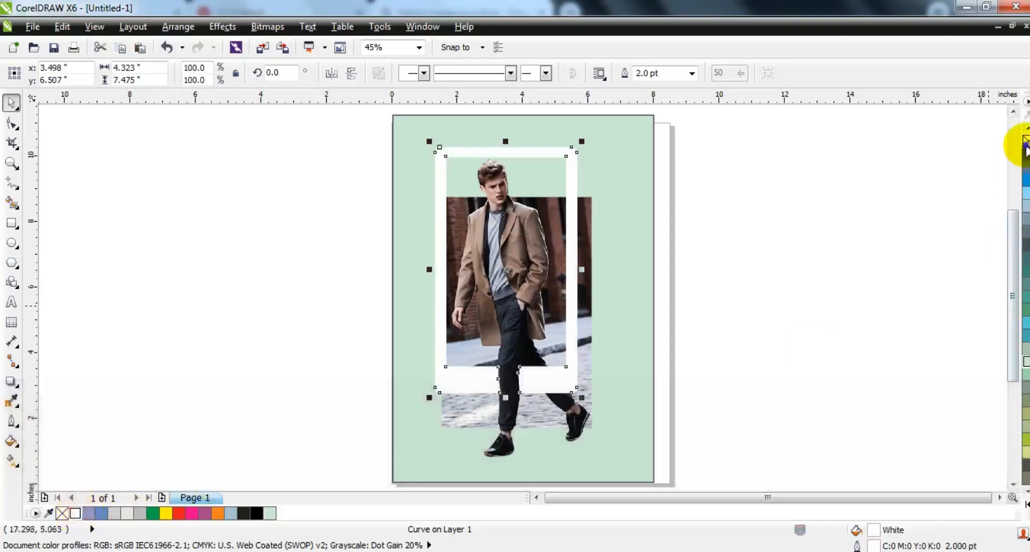
left_click(860, 211)
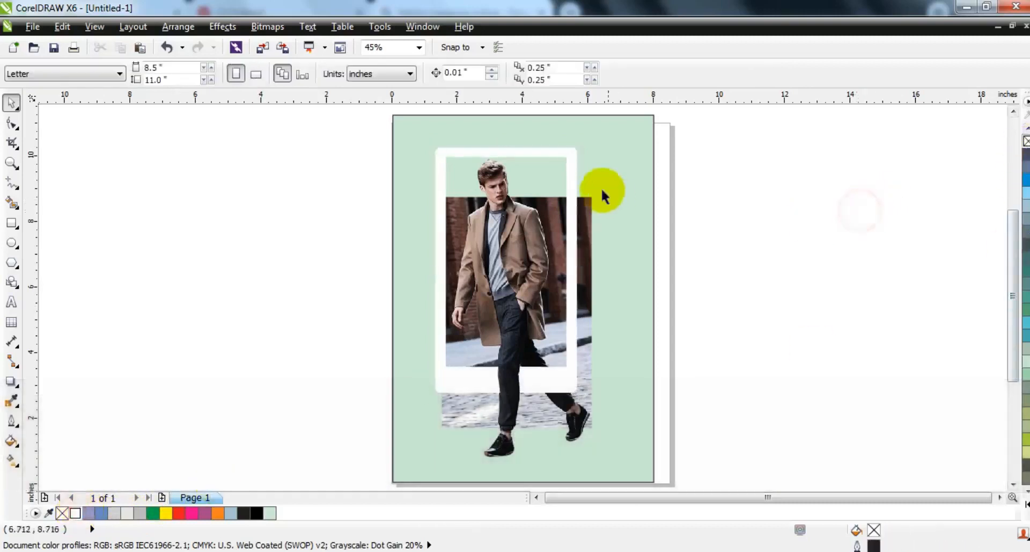
Move the frame's top nodes straight down, shortening the frame to about 6.92 inches high
left_click(538, 153)
left_click(12, 123)
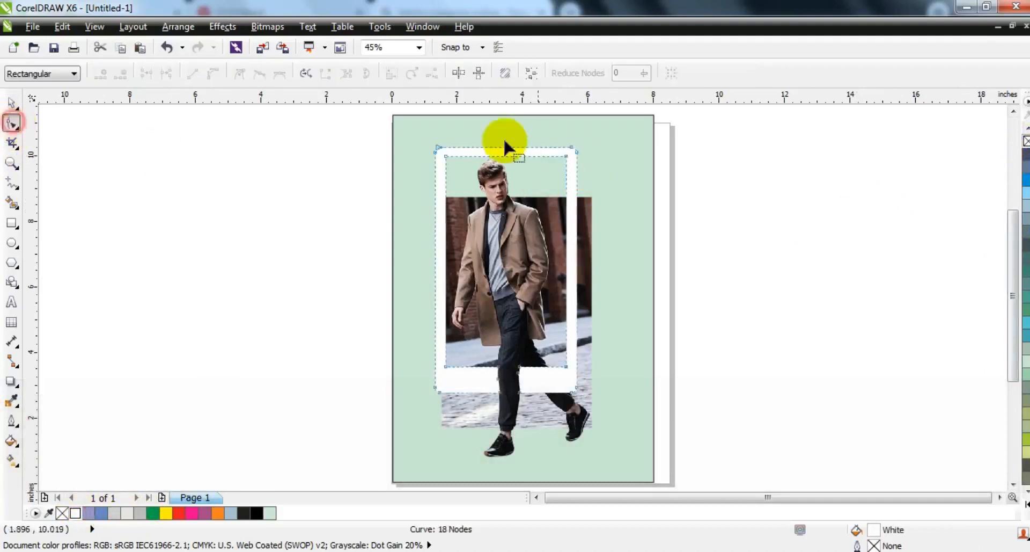
left_click_drag(397, 141, 562, 176)
left_click(11, 102)
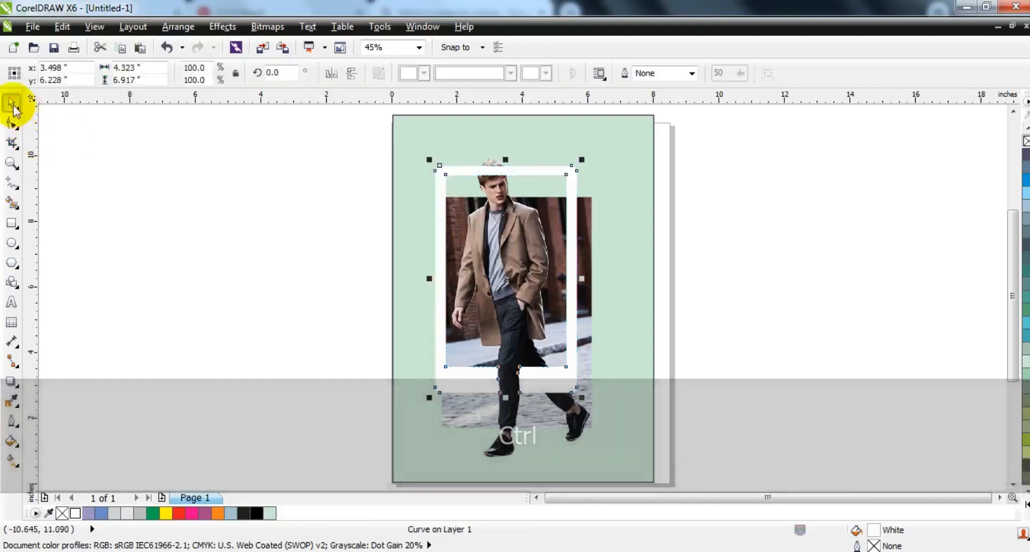
left_click(185, 192)
Bring the PowerClipped head piece to the front so the man's head overlaps the frame's top bar
left_click_drag(513, 190, 540, 232)
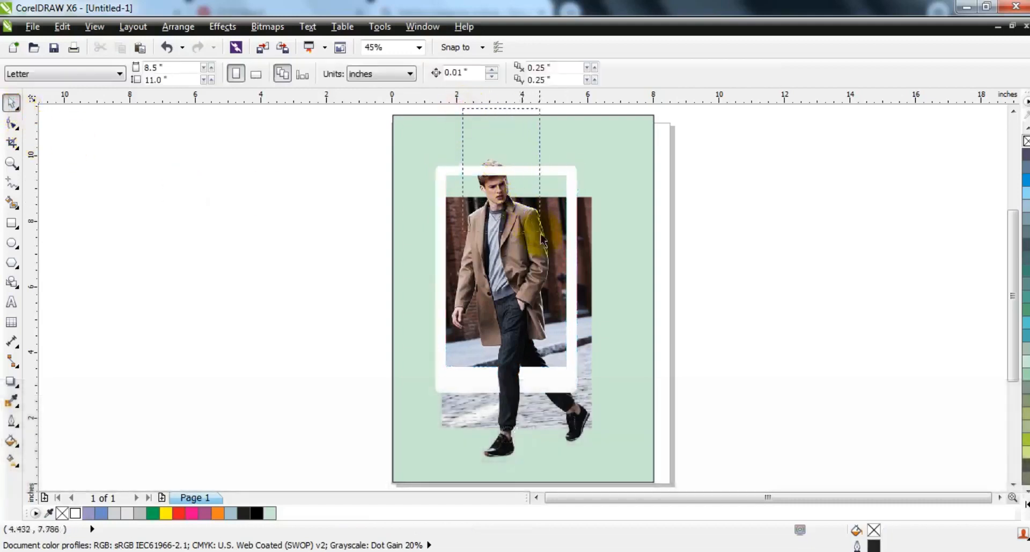
left_click_drag(476, 218, 546, 247)
left_click(591, 259)
left_click(379, 73)
key("shift+Page_Up")
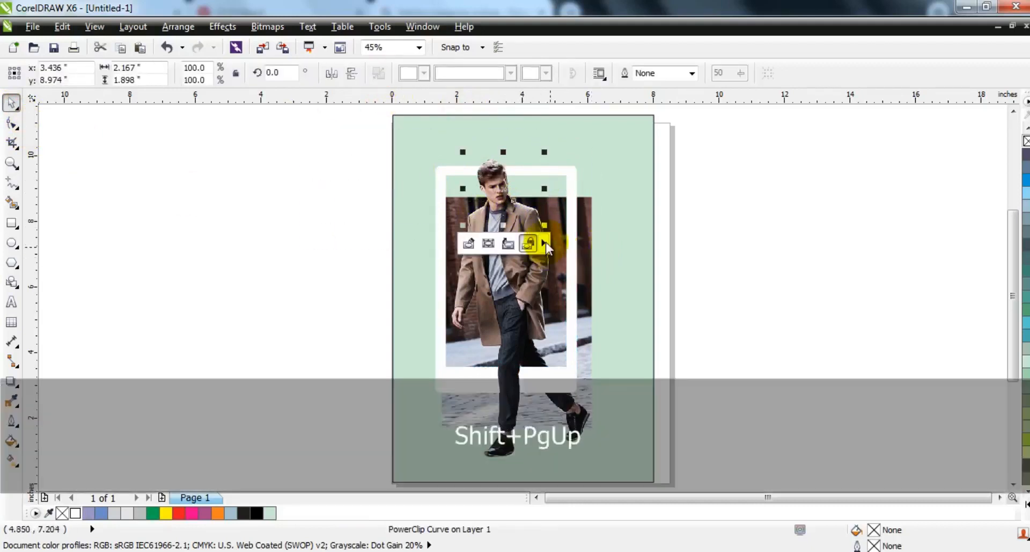
key("Escape")
Enlarge the man, photo and frame together to about 105.4% and reposition them on the background
left_click_drag(339, 145, 617, 470)
left_click_drag(596, 152, 605, 136)
left_click_drag(574, 205, 579, 198)
Try light blue (C40) and then bright blue (C100 M20 Y0 K0) as the background rectangle's fill
left_click(651, 294)
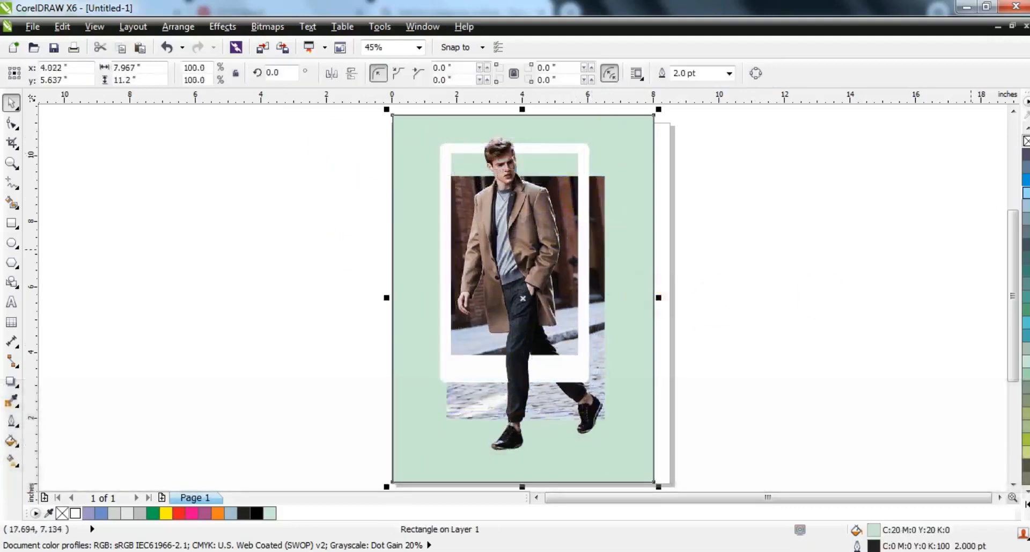
left_click(1024, 194)
key("shift+F2")
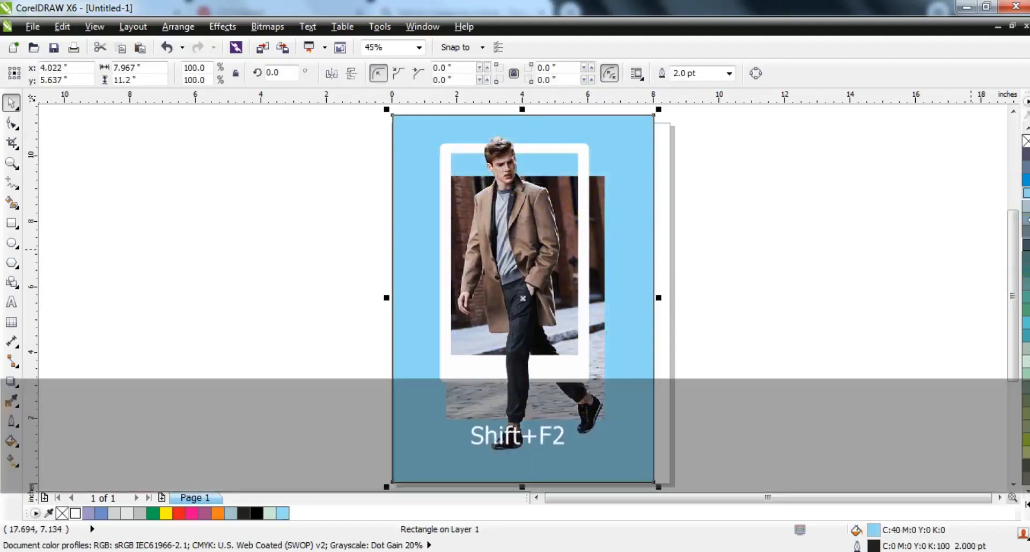
left_click(1026, 182)
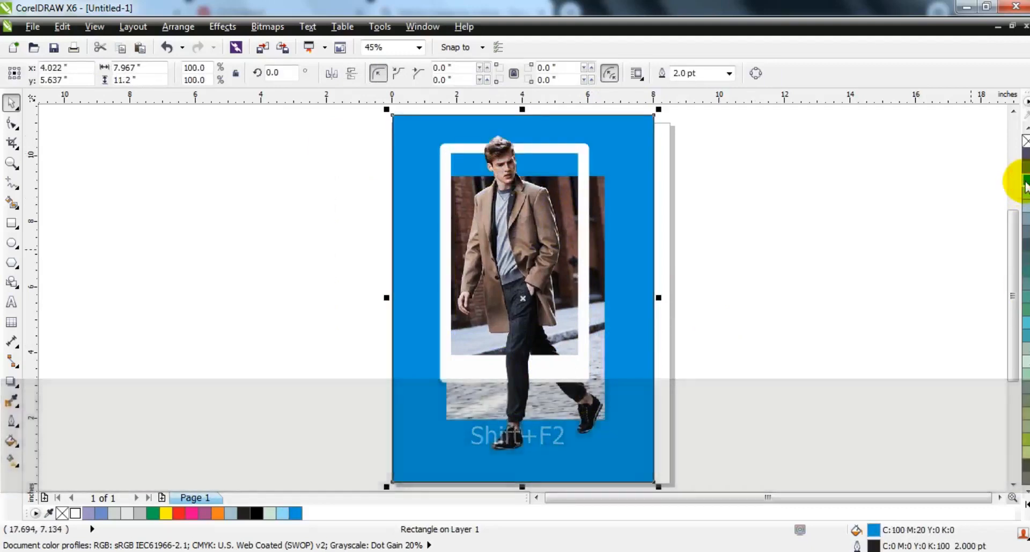
left_click(795, 333)
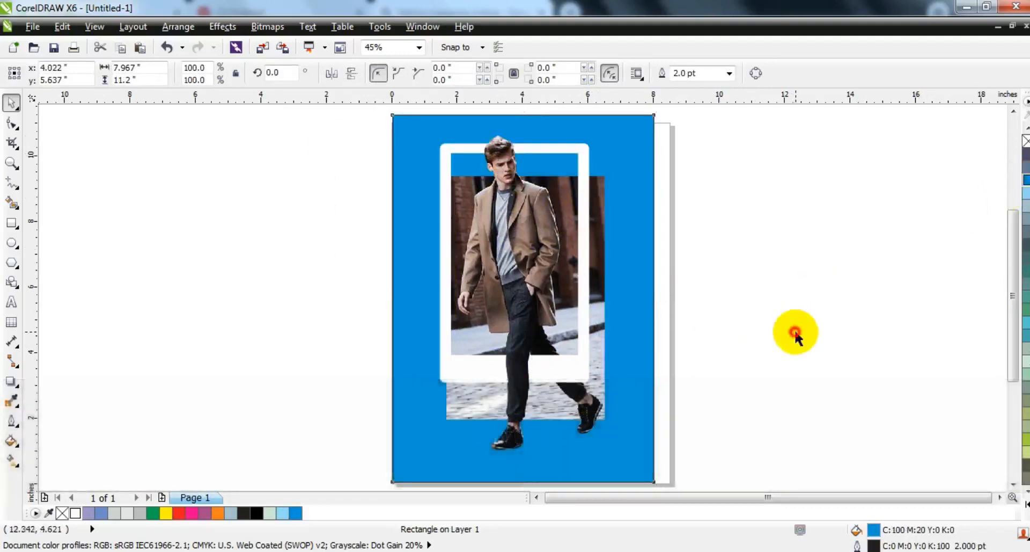
Fill the background rectangle with a medium muted green
left_click(583, 152)
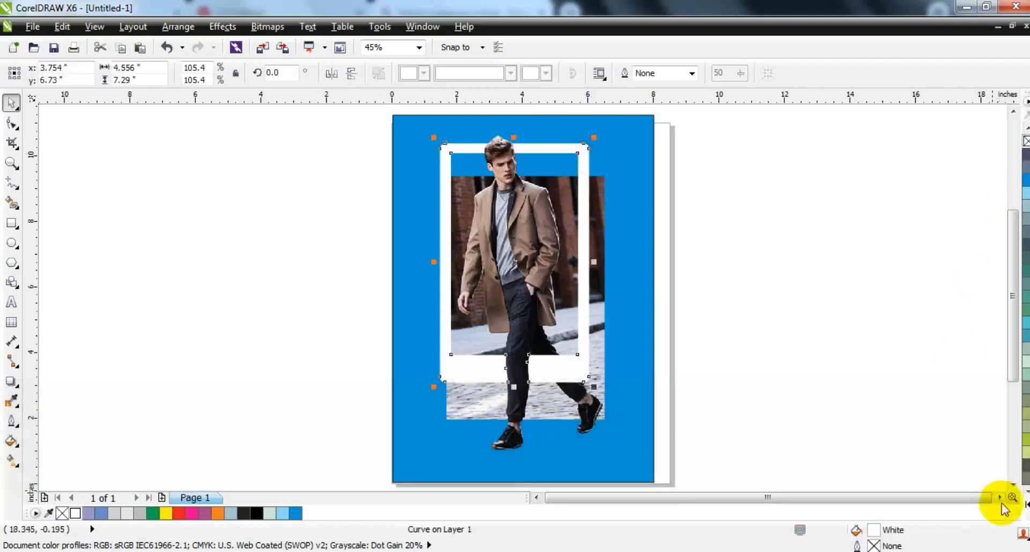
left_click(736, 369)
left_click(647, 443)
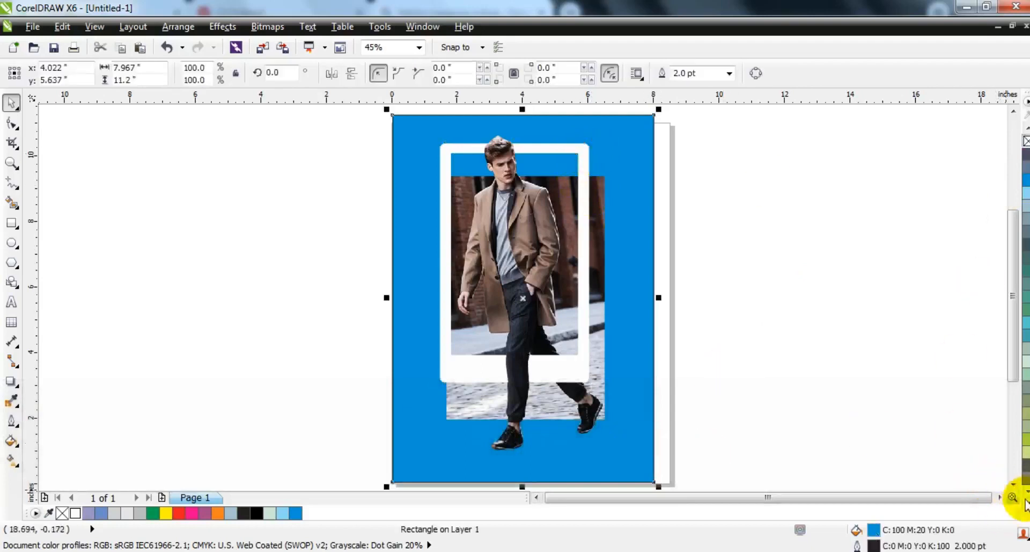
left_click(1026, 502)
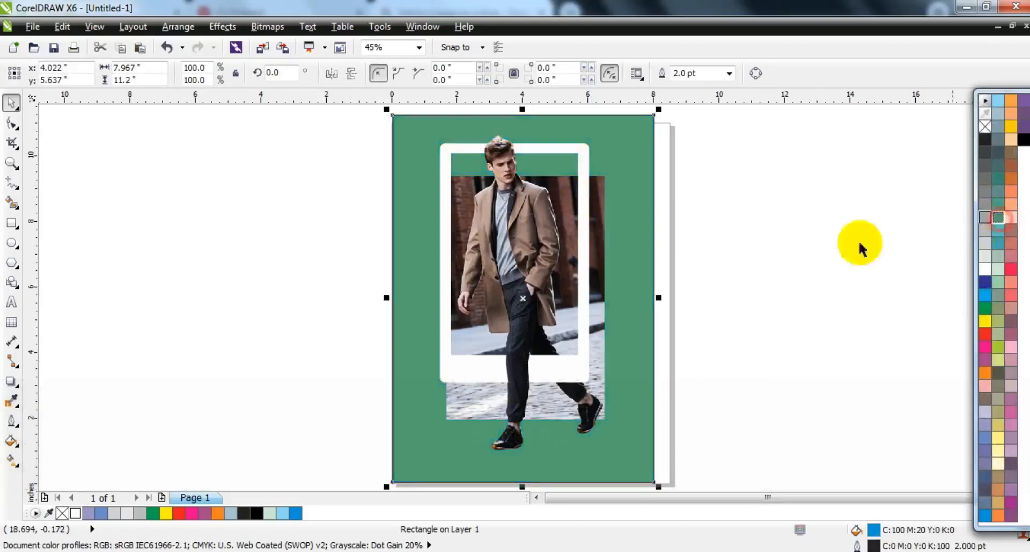
left_click(999, 217)
left_click(791, 262)
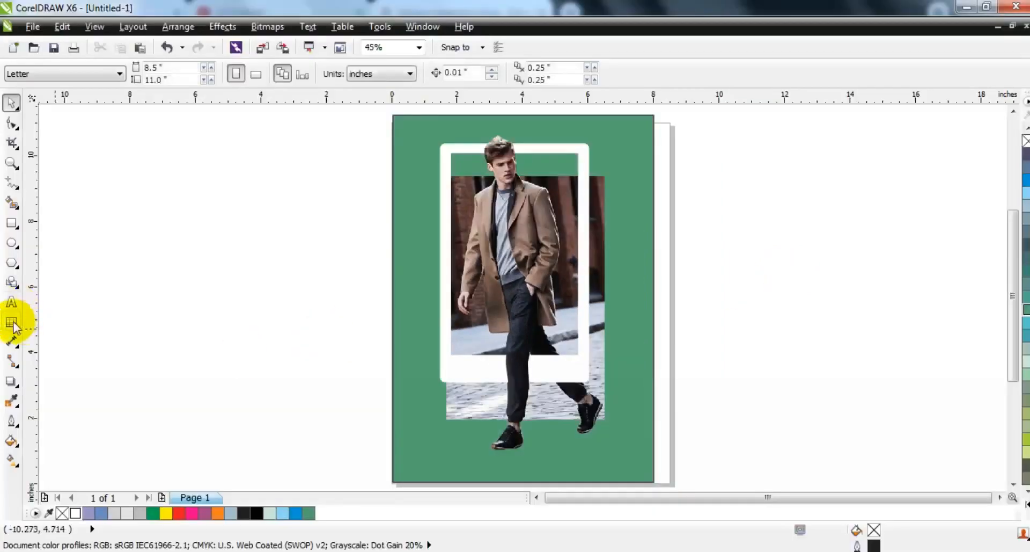
Add the artistic text "FASHION" in capitals on the empty area beside the page
left_click(11, 302)
left_click(135, 354)
key("Caps_Lock")
type("FA")
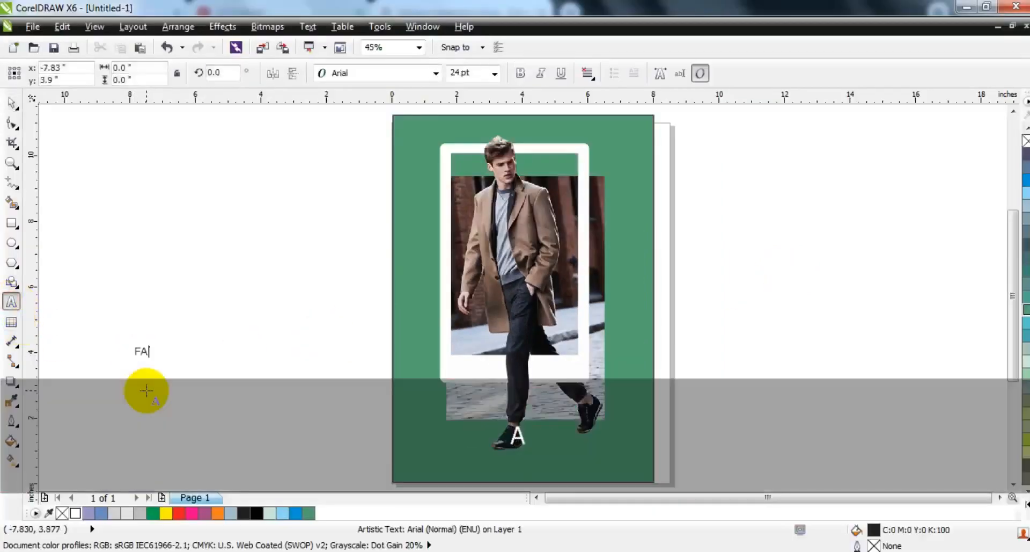
left_click(11, 102)
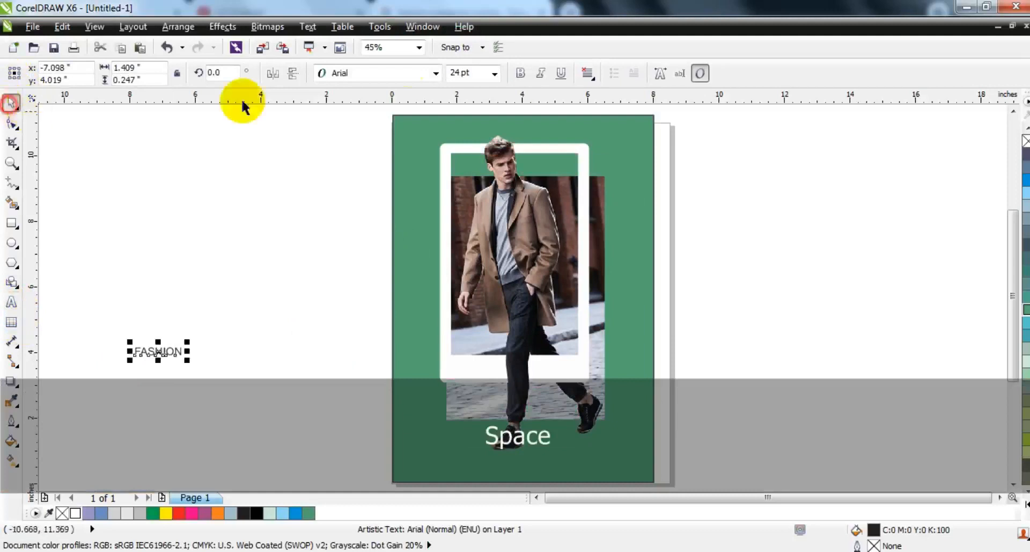
Set the FASHION text in CentraleSans XBold, enlarge it to about 6.35 by 1.02 inches and place it below the man
left_click(380, 71)
left_click(374, 121)
left_click_drag(197, 363, 350, 385)
left_click_drag(289, 377, 559, 455)
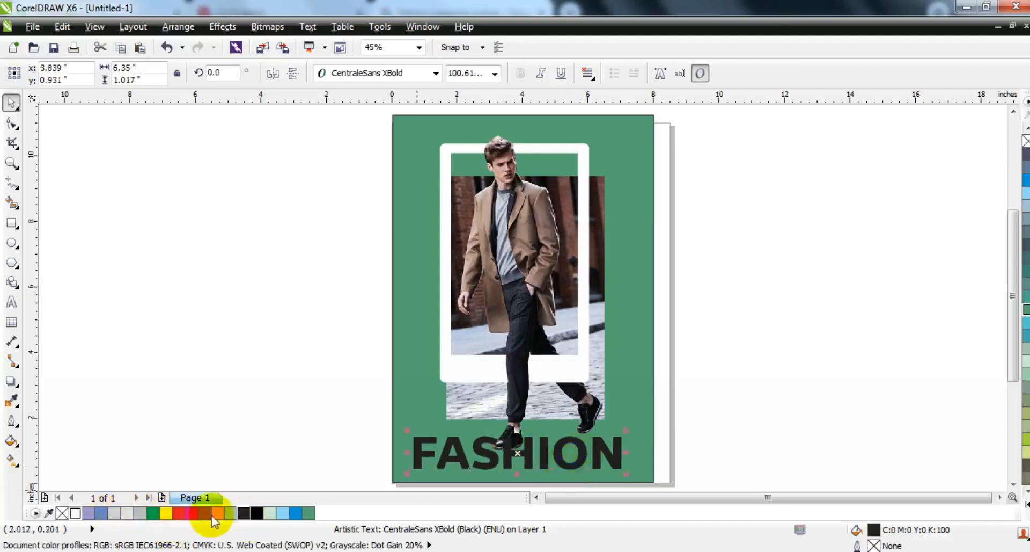
Fill the FASHION text with white and adjust its stacking order so it sits behind the man's shoe
left_click(74, 514)
key("ctrl+Page_Down")
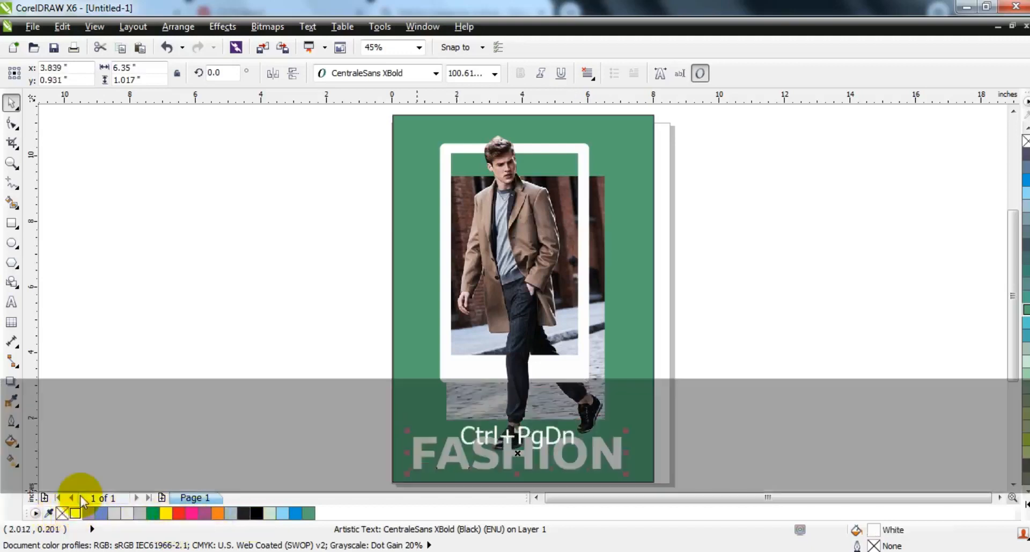
key("ctrl+Page_Up")
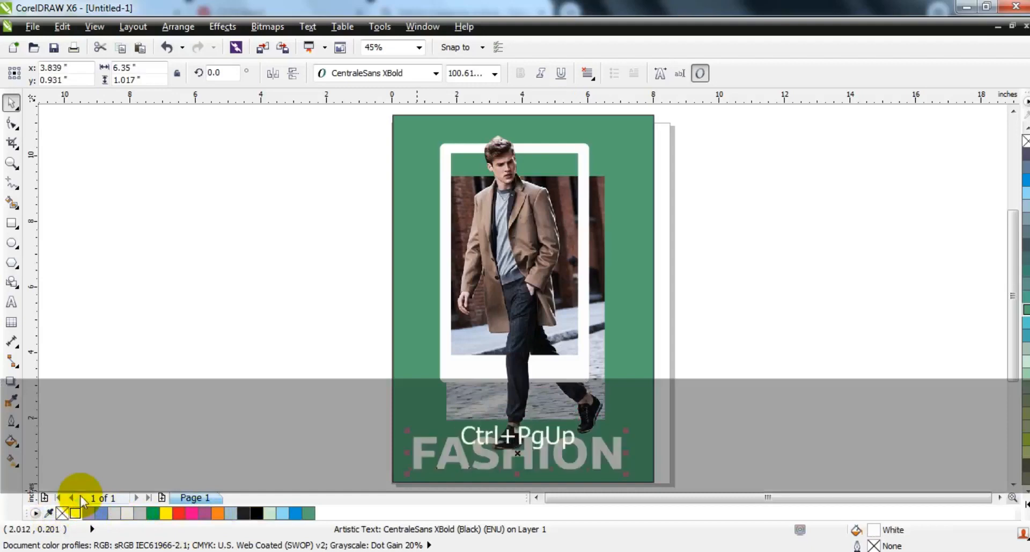
key("Escape")
left_click(628, 356)
key("shift+F2")
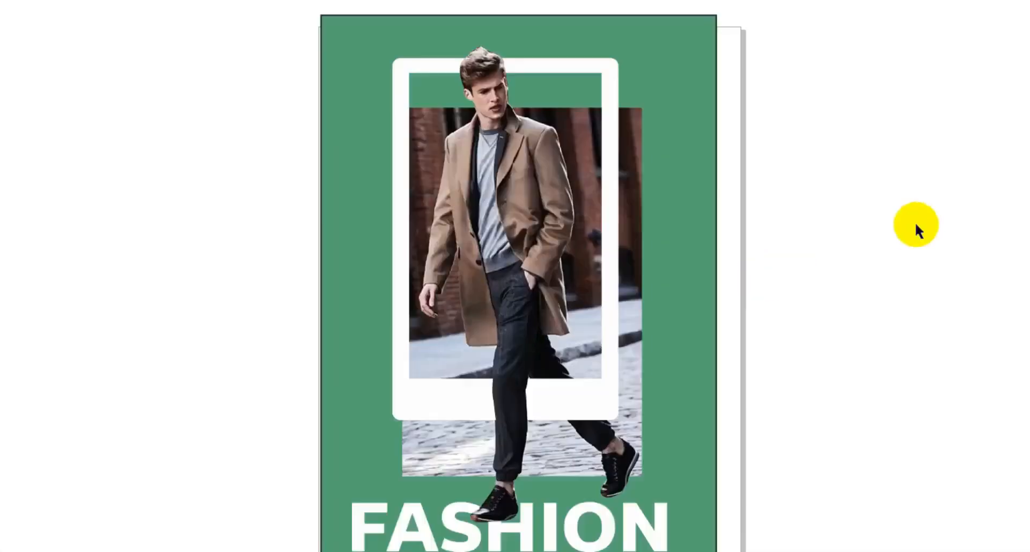